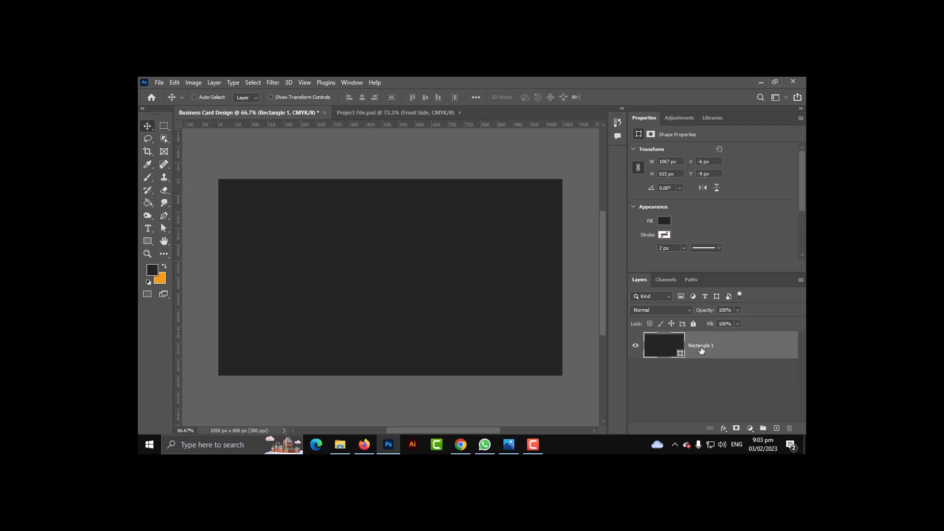
# - Rename the dark rectangle's layer as Background
pyautogui.doubleClick(693, 345)
pyautogui.write('Background')
pyautogui.press('Return')
# - Draw a tall rectangle about 530 × 872 px across the middle of the card and fill it white
pyautogui.click(147, 241)
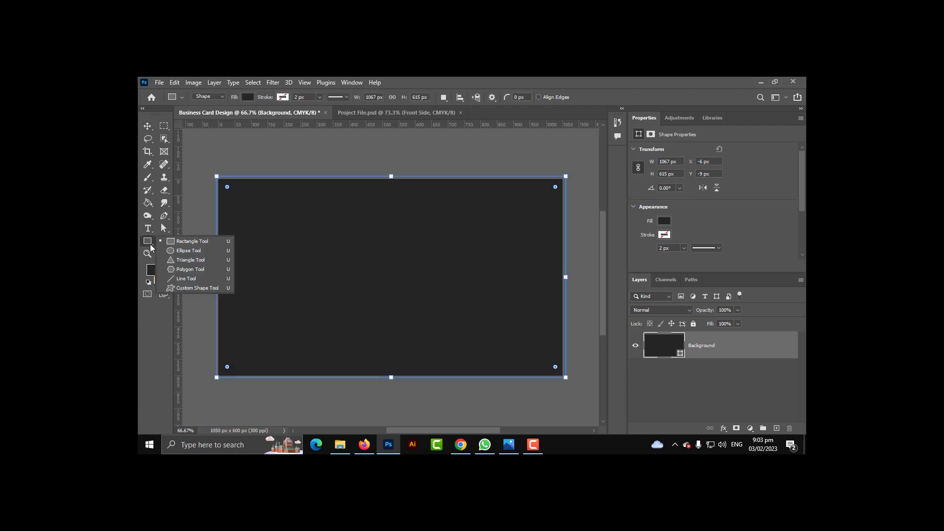
pyautogui.click(202, 241)
pyautogui.click(715, 404)
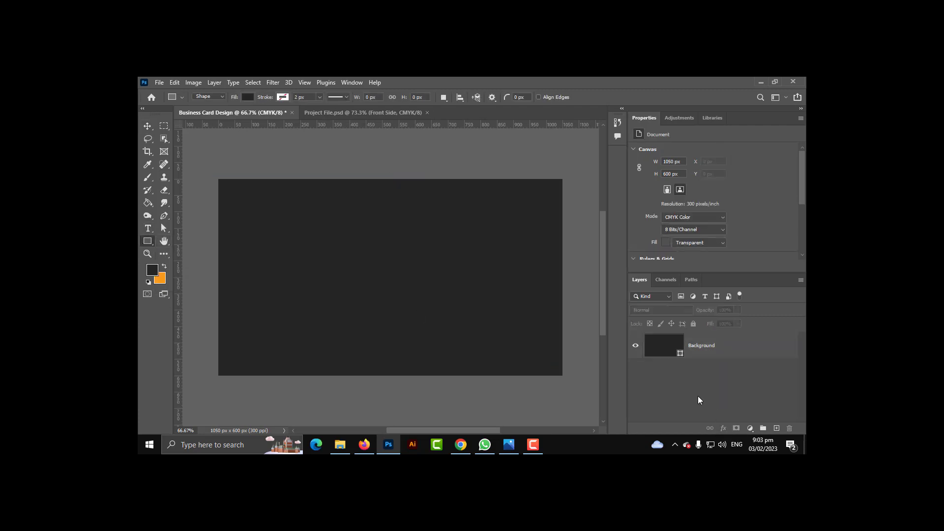
pyautogui.moveTo(322, 150); pyautogui.dragTo(497, 396)
pyautogui.scroll(-3, 513, 327)
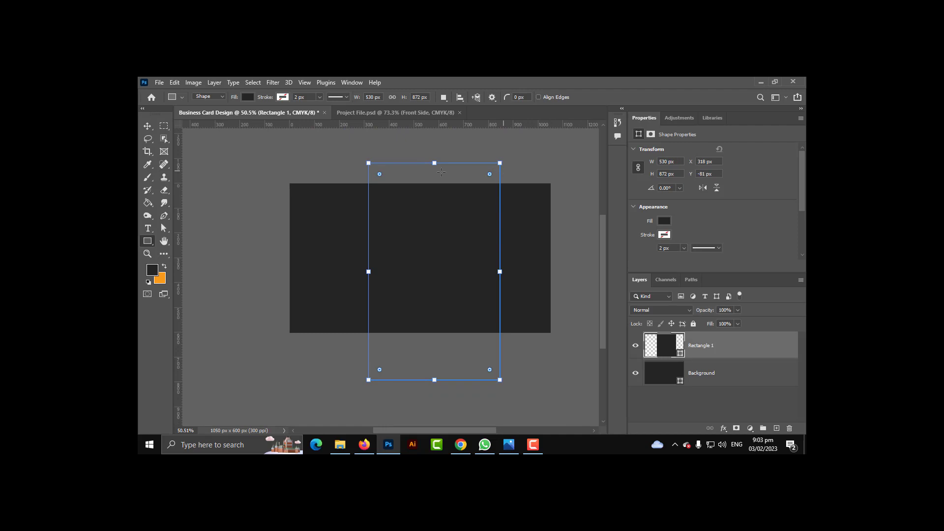
pyautogui.click(248, 97)
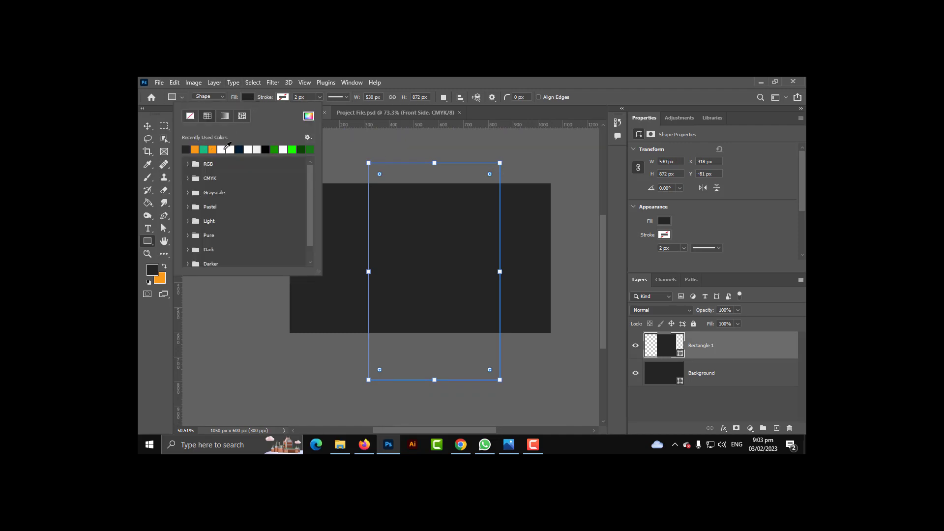
pyautogui.click(226, 148)
pyautogui.scroll(1, 514, 197)
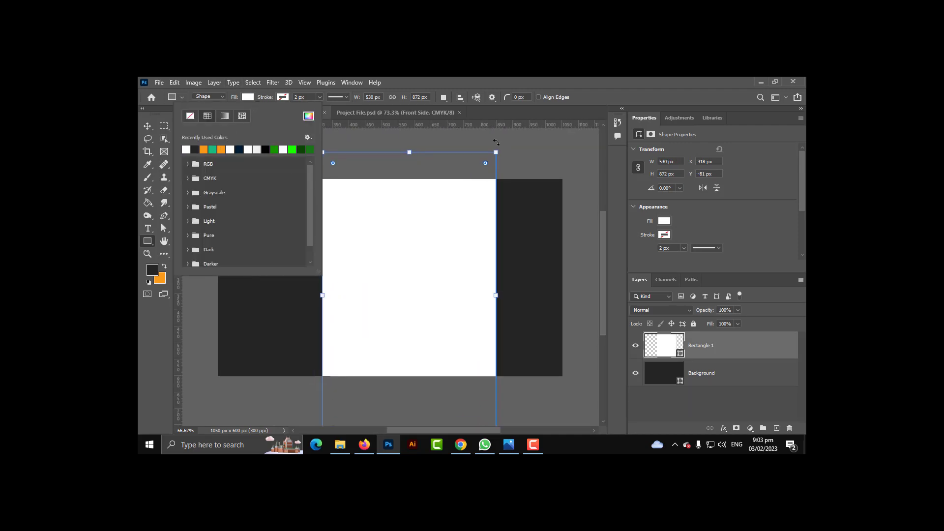
# - Rotate the white rectangle to -30° and stretch its lower end to a height of about 1373 px
pyautogui.click(456, 142)
pyautogui.moveTo(456, 142); pyautogui.dragTo(388, 139)
pyautogui.scroll(-1, 535, 275)
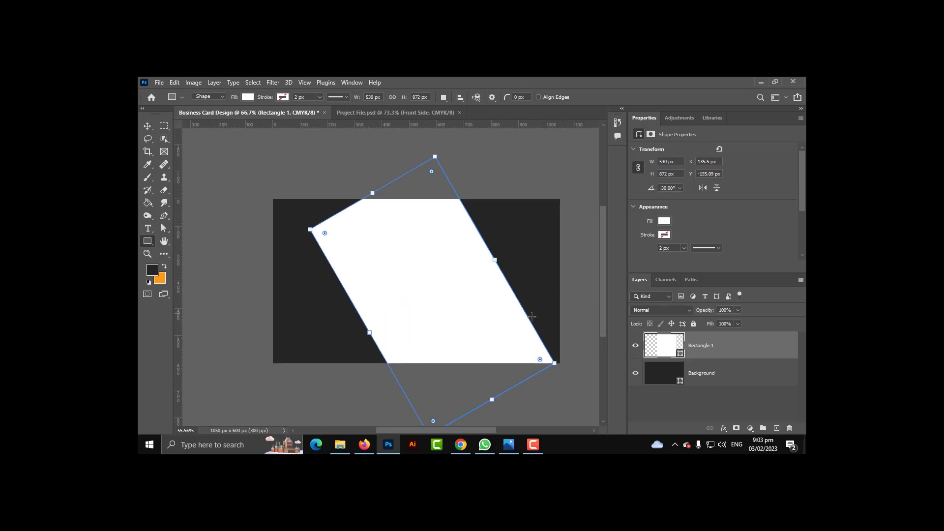
pyautogui.scroll(-2, 516, 383)
pyautogui.moveTo(506, 369); pyautogui.dragTo(546, 435)
pyautogui.scroll(1, 506, 324)
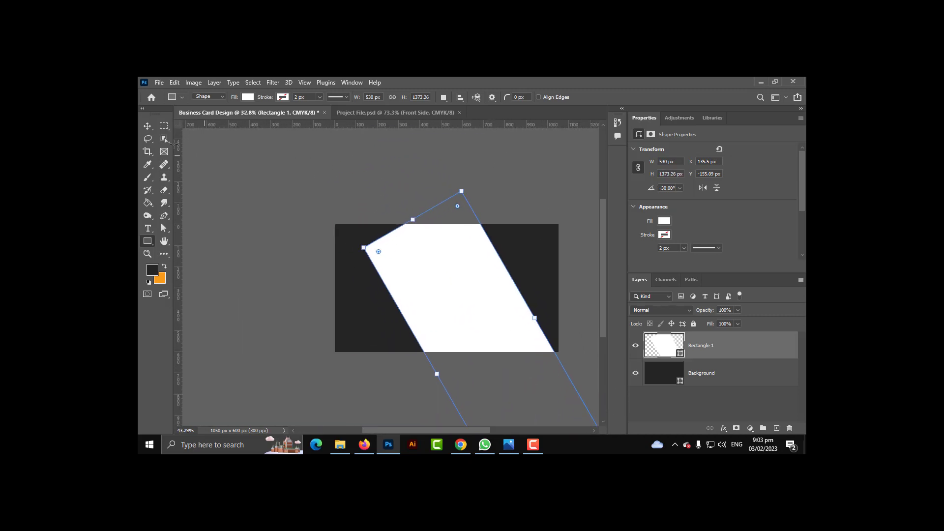
# - Move the tilted white rectangle onto the card's right part, to about X 254 px, Y -411 px
pyautogui.press('v')
pyautogui.moveTo(450, 290); pyautogui.dragTo(468, 240)
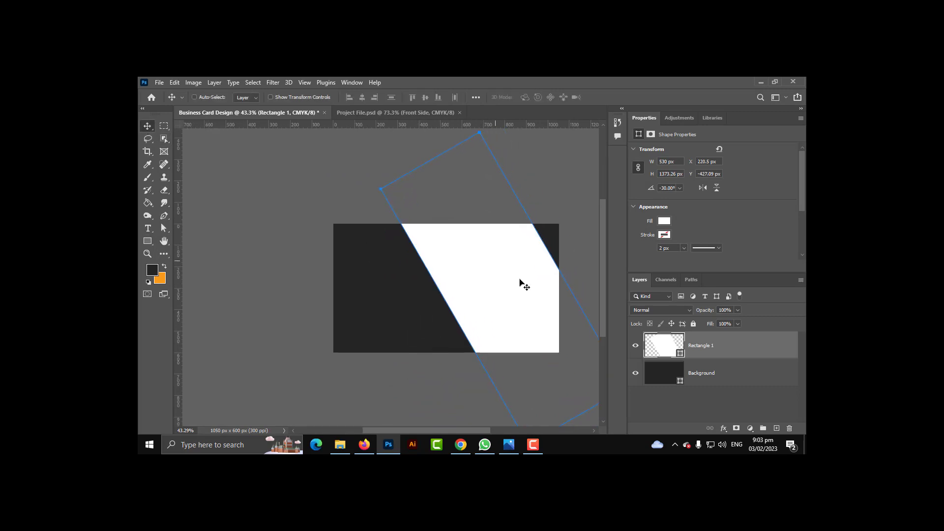
pyautogui.scroll(1, 524, 281)
pyautogui.moveTo(459, 291)
pyautogui.mouseDown()
pyautogui.moveTo(467, 291)
pyautogui.moveTo(460, 295)
pyautogui.mouseUp()
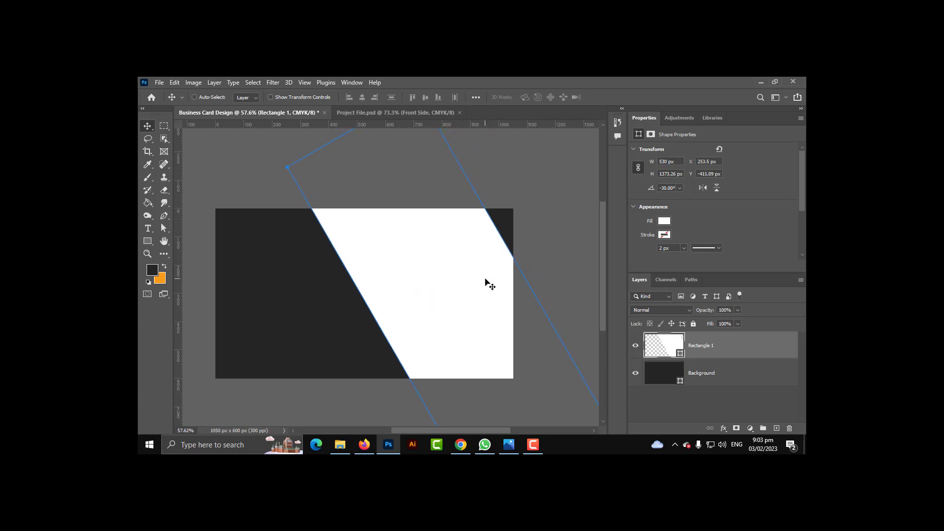
pyautogui.scroll(-1, 486, 279)
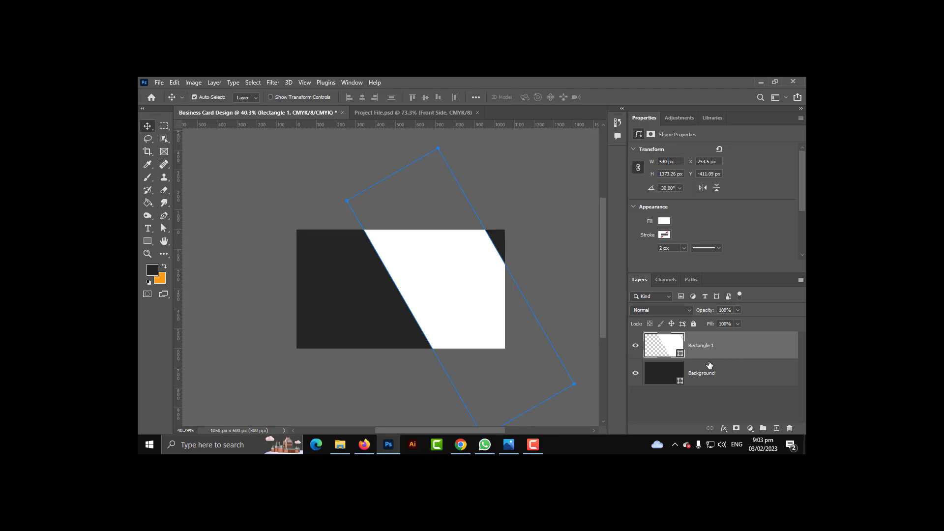
# - Enlarge the tilted white rectangle to about 114% so it covers the card's upper right corner
pyautogui.hotkey('ctrl', 't')
pyautogui.moveTo(573, 290); pyautogui.dragTo(596, 291)
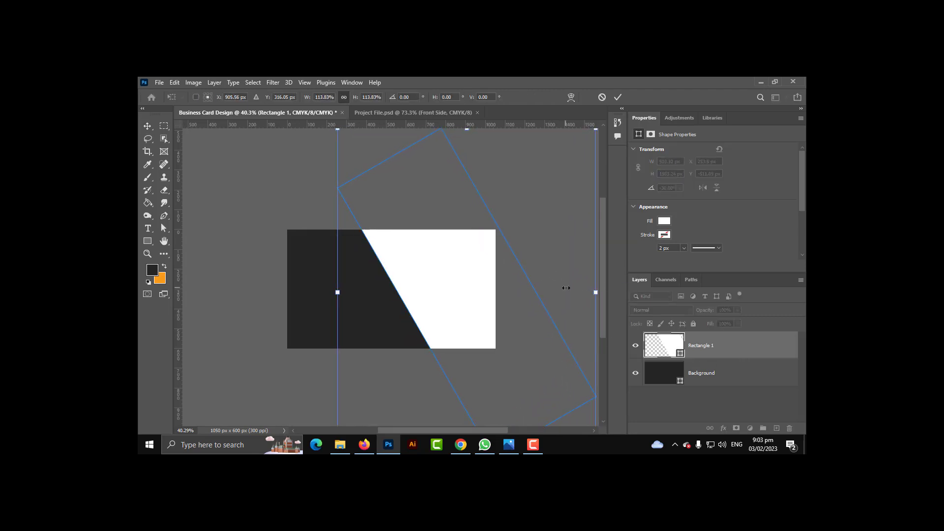
pyautogui.press('Return')
pyautogui.scroll(-1, 368, 326)
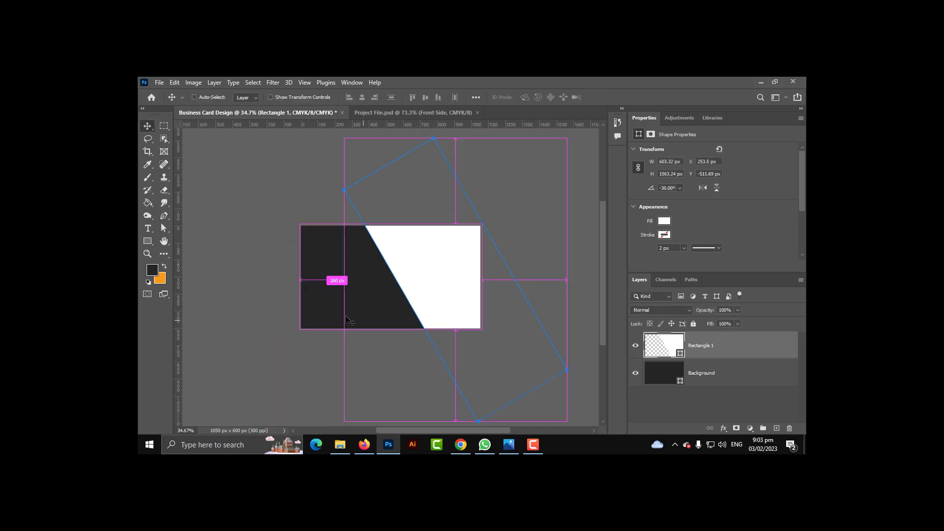
pyautogui.hotkey('ctrl', '1')
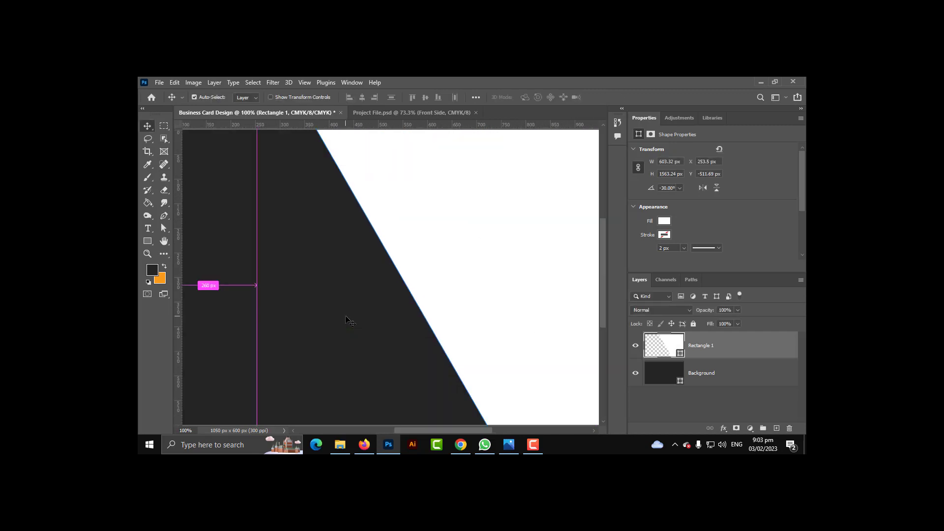
pyautogui.hotkey('ctrl', '0')
pyautogui.scroll(1, 282, 363)
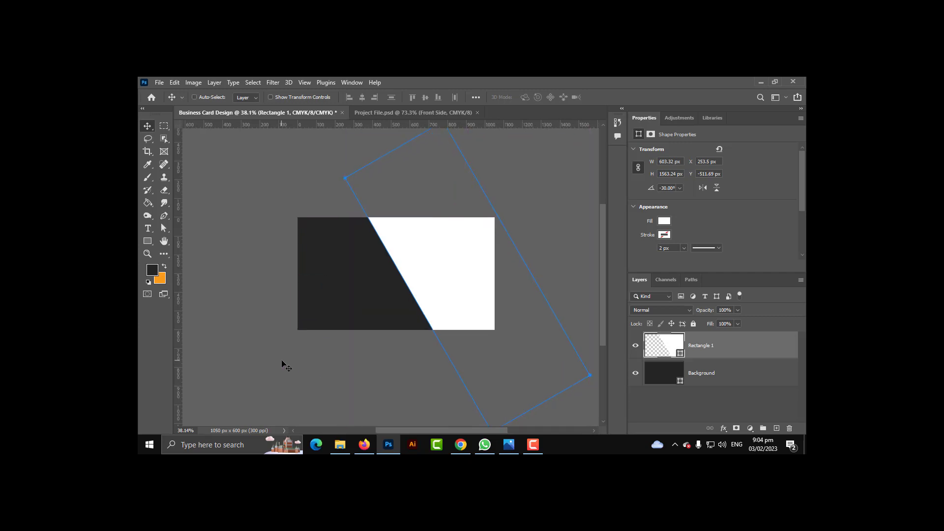
pyautogui.scroll(4, 392, 344)
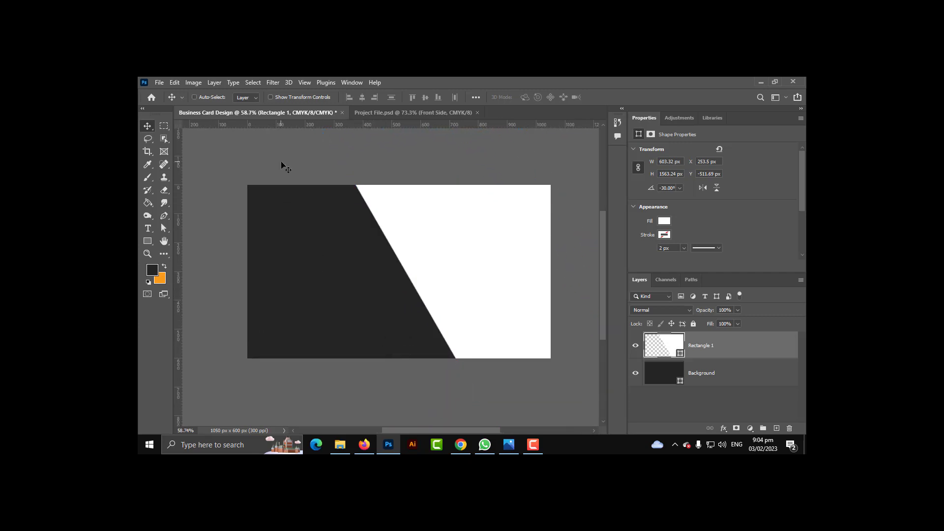
pyautogui.scroll(2, 371, 195)
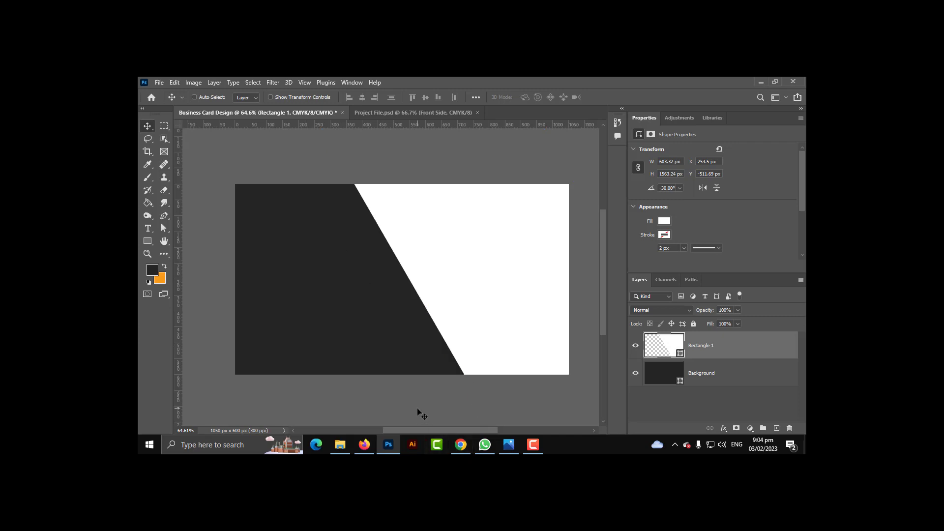
# - Place the city photo pexels-kaique-rocha-242124 in the card as an embedded image at its default size
pyautogui.click(172, 83)
pyautogui.moveTo(160, 83)
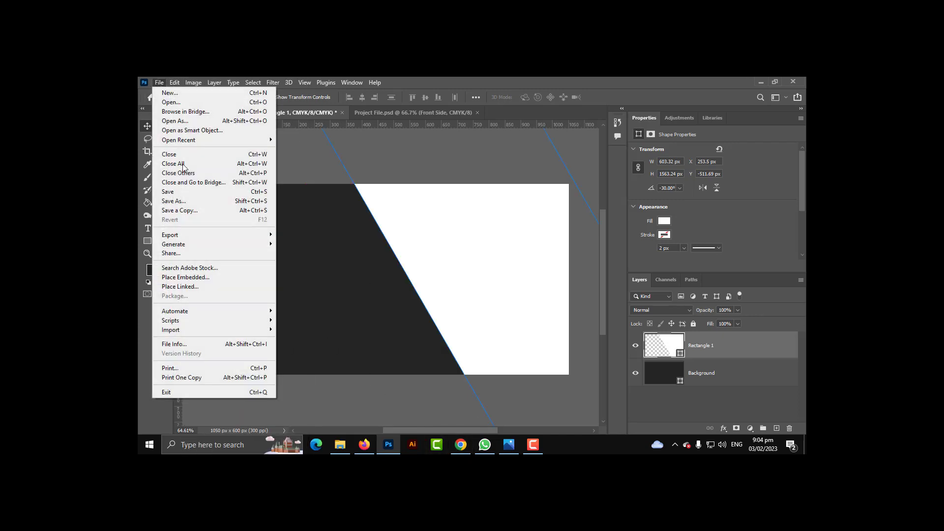
pyautogui.click(192, 279)
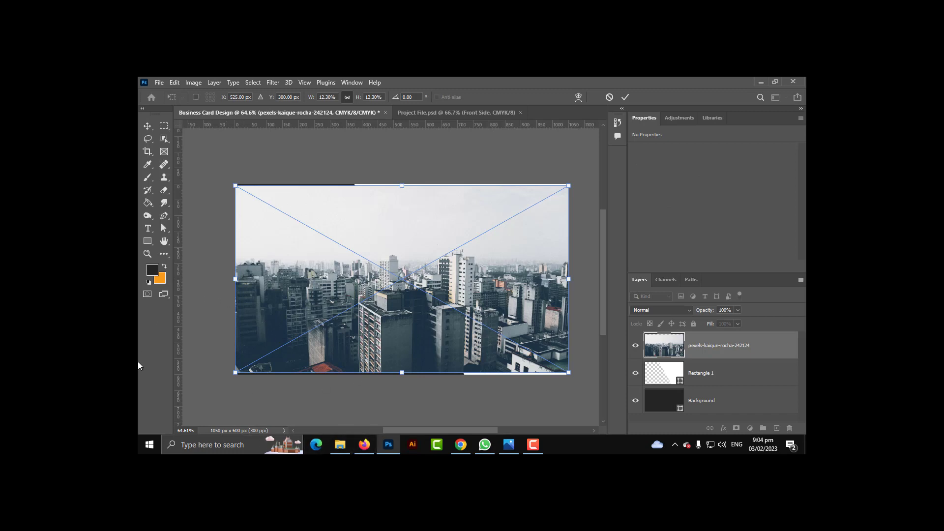
pyautogui.press('Return')
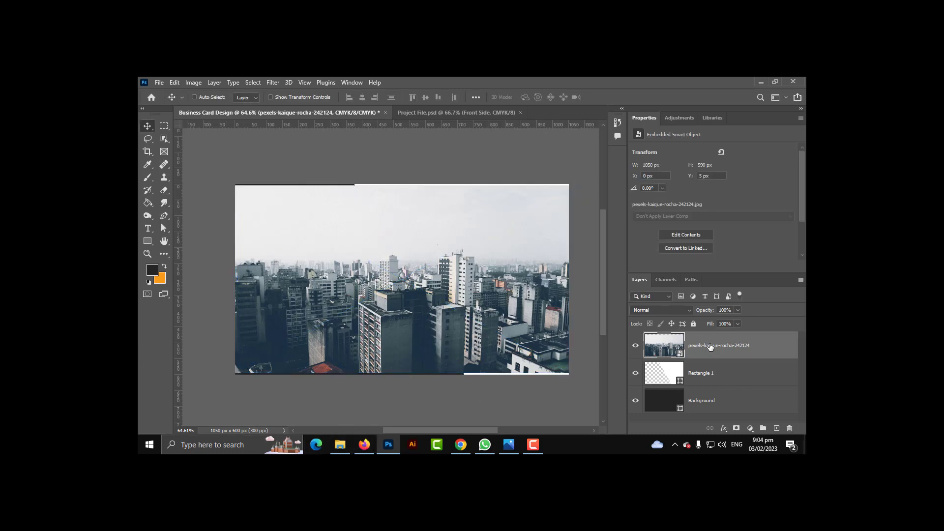
# - Apply a Hue/Saturation adjustment to the city photo, removing its colour and raising its lightness
pyautogui.click(194, 82)
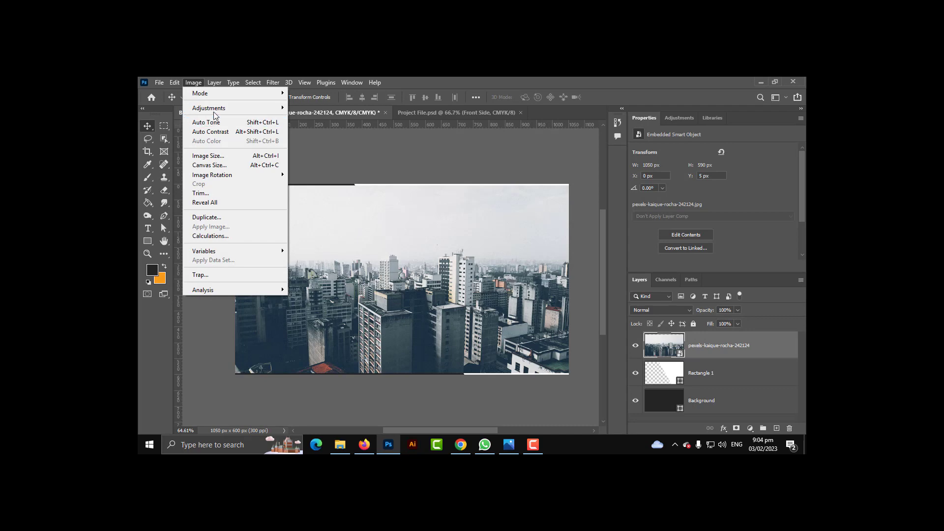
pyautogui.moveTo(269, 106)
pyautogui.click(317, 159)
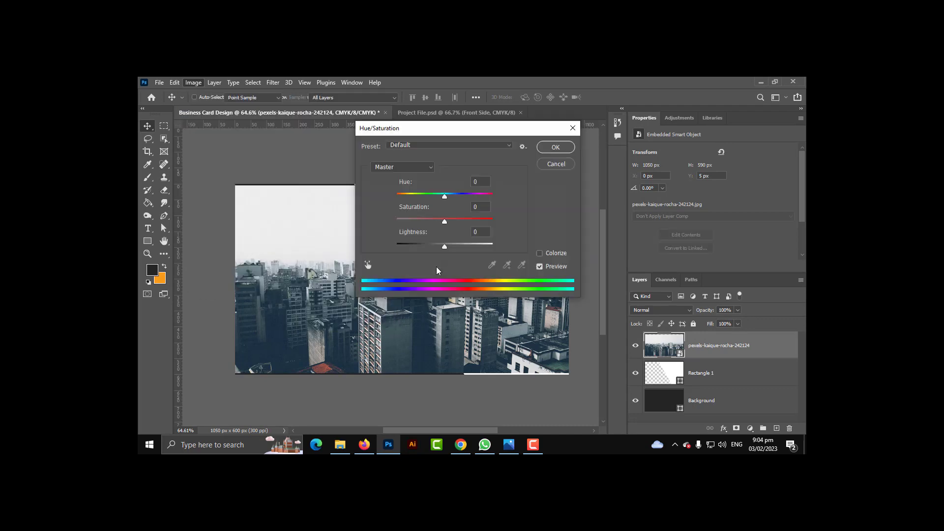
pyautogui.moveTo(432, 223); pyautogui.dragTo(342, 215)
pyautogui.moveTo(444, 246); pyautogui.dragTo(510, 258)
pyautogui.click(560, 147)
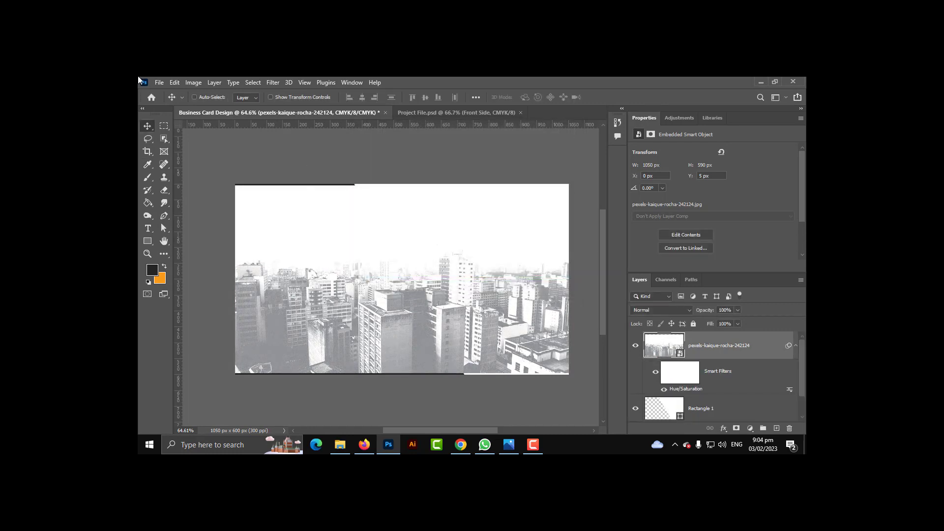
# - Apply a Levels adjustment to the city photo, setting the midtone input to 0.33
pyautogui.click(193, 83)
pyautogui.moveTo(215, 109)
pyautogui.click(303, 117)
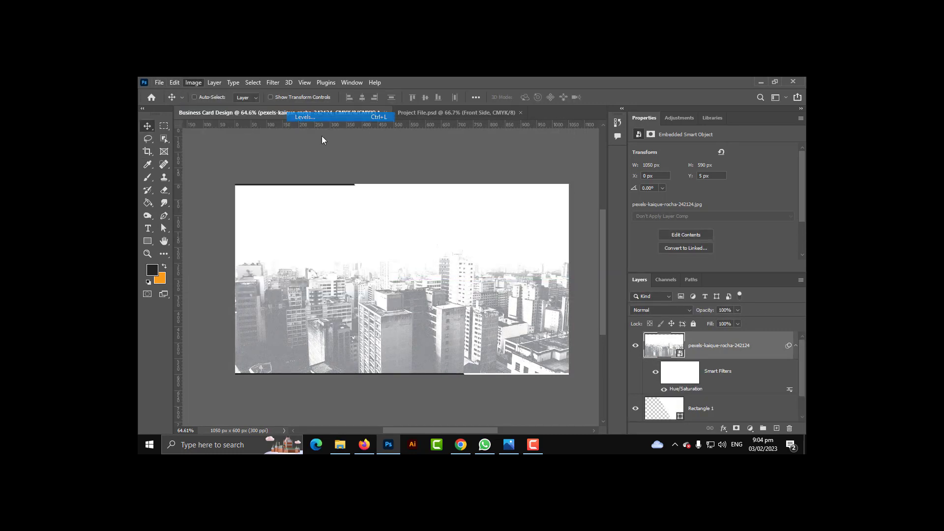
pyautogui.moveTo(534, 232); pyautogui.dragTo(570, 232)
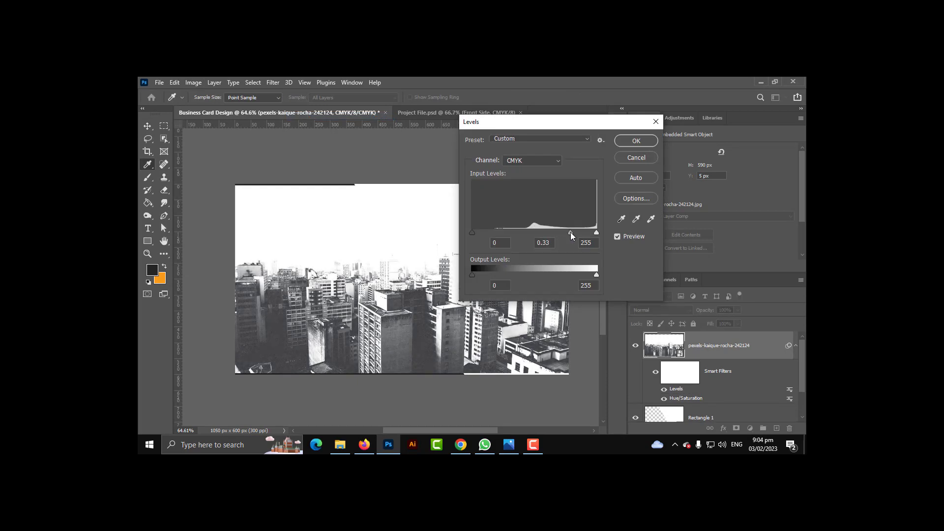
pyautogui.click(634, 141)
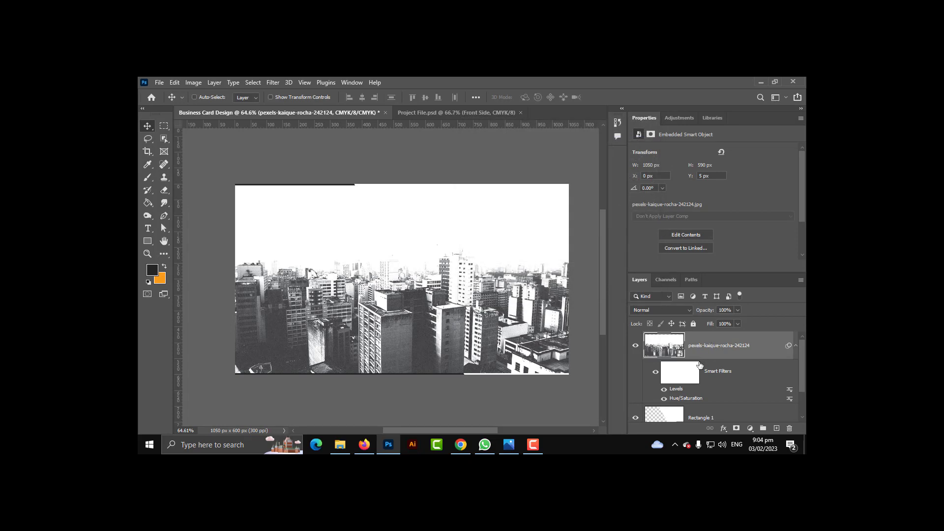
# - Clip the city photo to the white slanted rectangle, then shift it right and enlarge it to fill the shape
pyautogui.keyDown('alt'); pyautogui.click(691, 399); pyautogui.keyUp('alt')
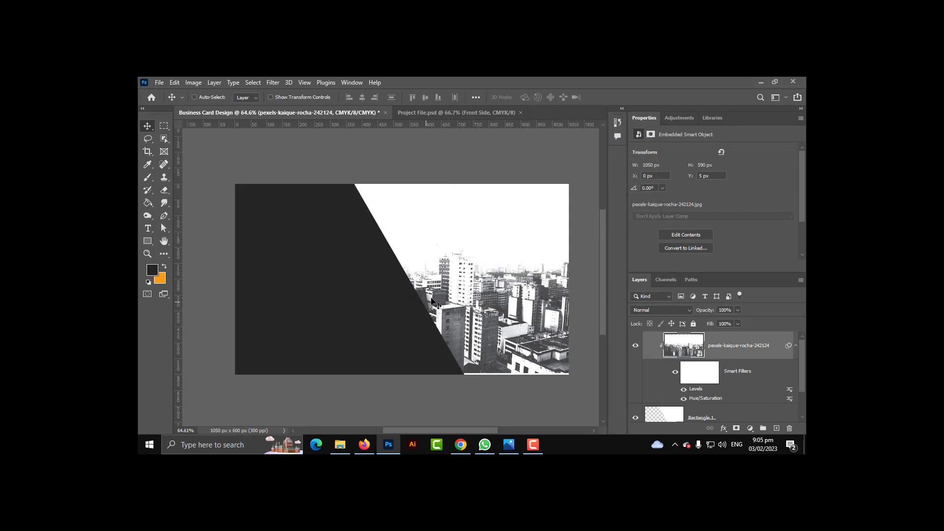
pyautogui.moveTo(460, 291); pyautogui.dragTo(508, 294)
pyautogui.scroll(-2, 501, 297)
pyautogui.hotkey('ctrl', 't')
pyautogui.scroll(-3, 538, 338)
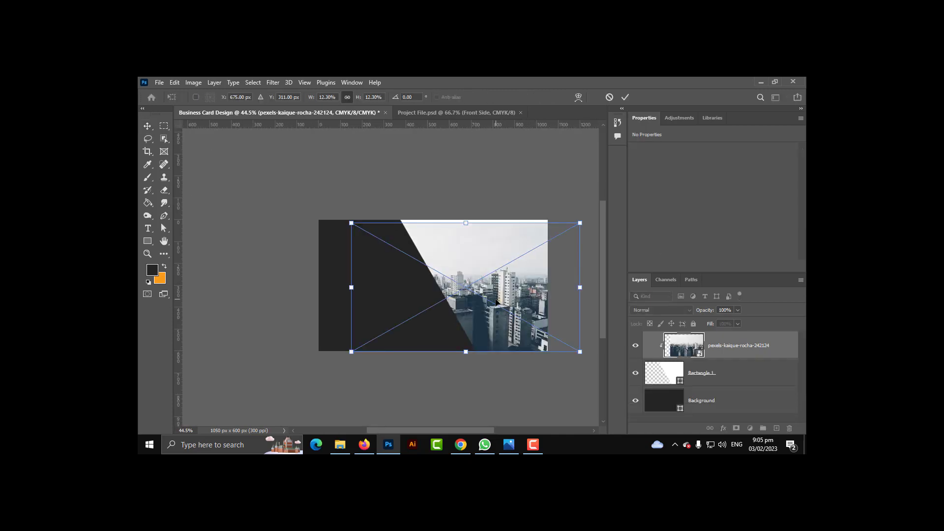
pyautogui.moveTo(487, 231); pyautogui.dragTo(485, 185)
pyautogui.press('Return')
pyautogui.scroll(5, 499, 241)
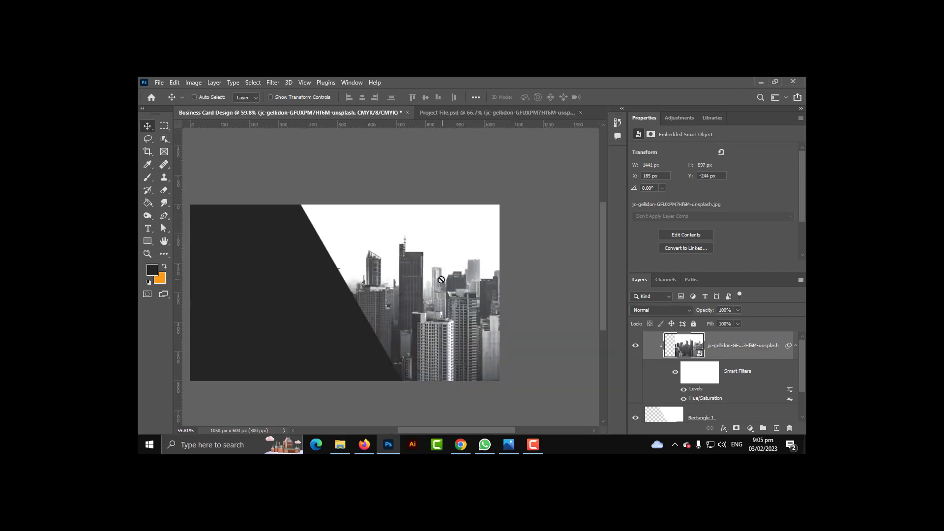
# - Scale the clipped jc-gellidon skyline photo to about 8.78% and move it to about X 954.5 px, Y 165 px
pyautogui.press('y')
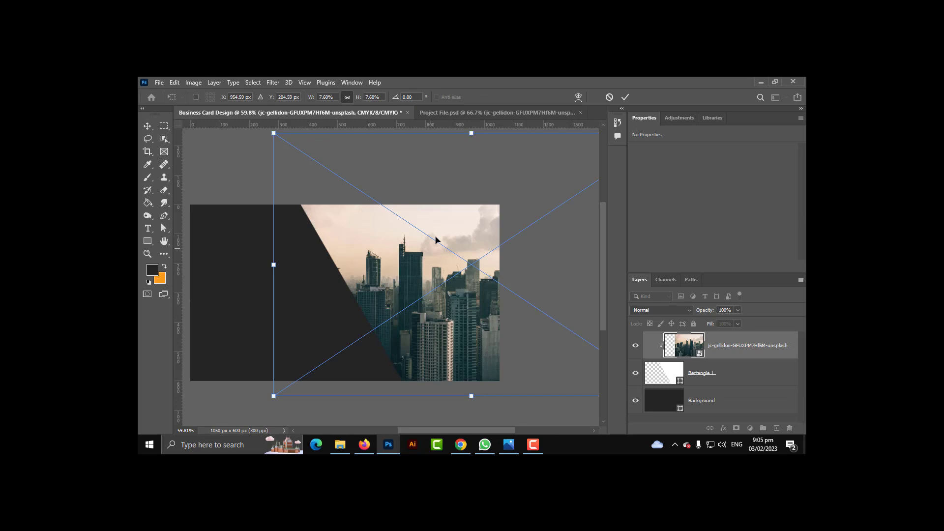
pyautogui.scroll(-2, 440, 223)
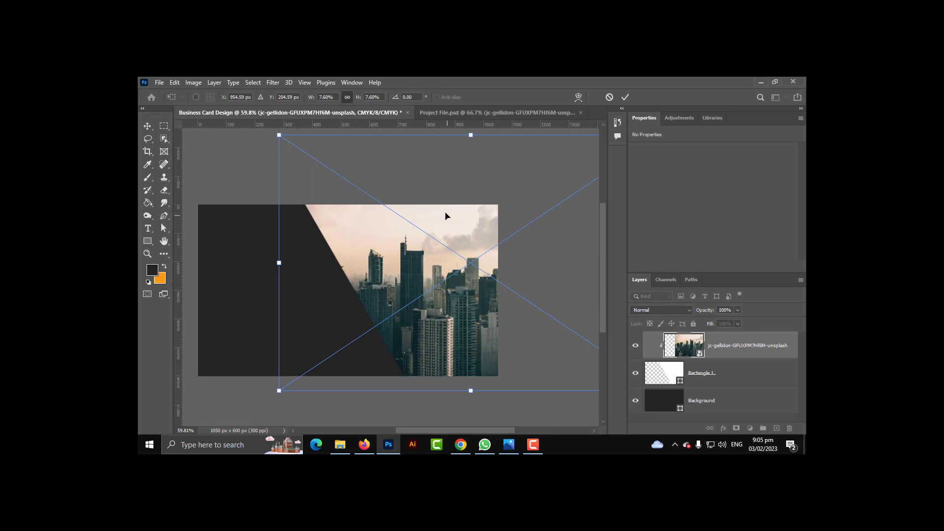
pyautogui.moveTo(460, 141)
pyautogui.mouseDown()
pyautogui.moveTo(455, 120)
pyautogui.moveTo(448, 154)
pyautogui.mouseUp()
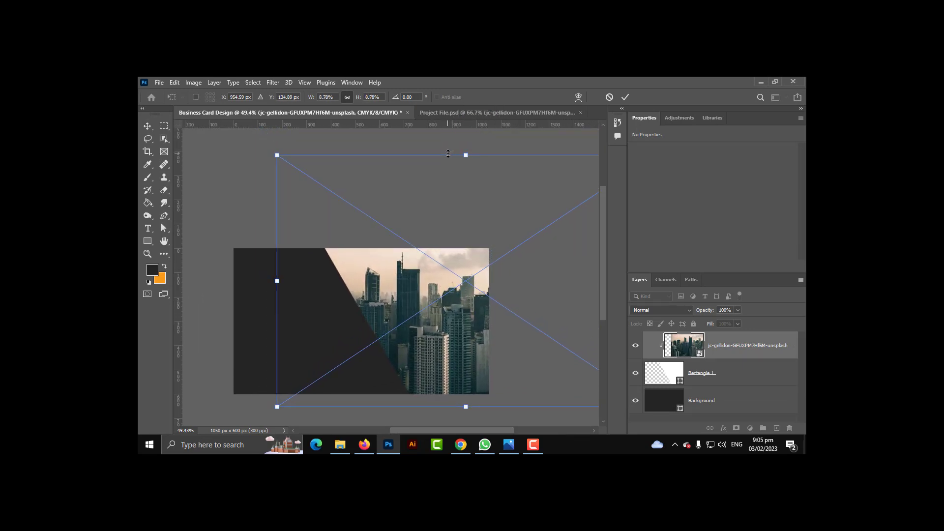
pyautogui.moveTo(436, 325); pyautogui.dragTo(436, 333)
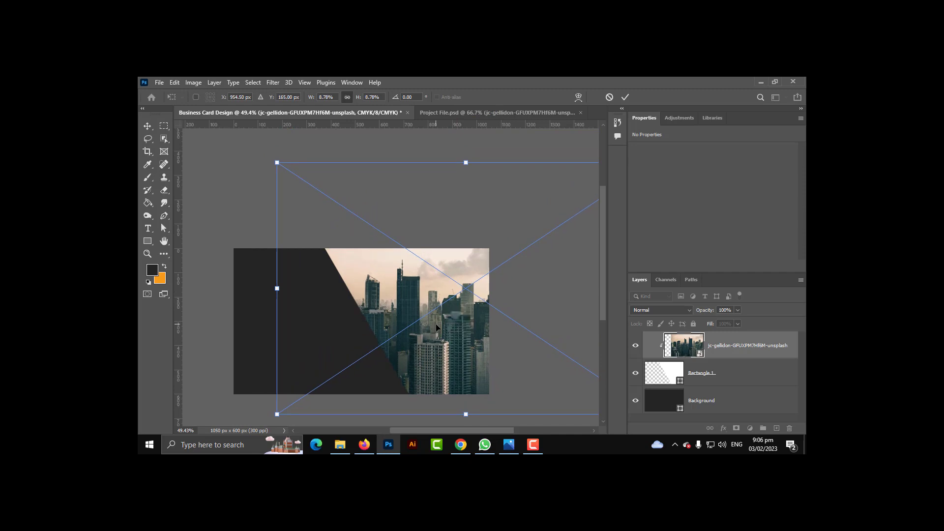
pyautogui.press('Return')
pyautogui.hotkey('ctrl', '0')
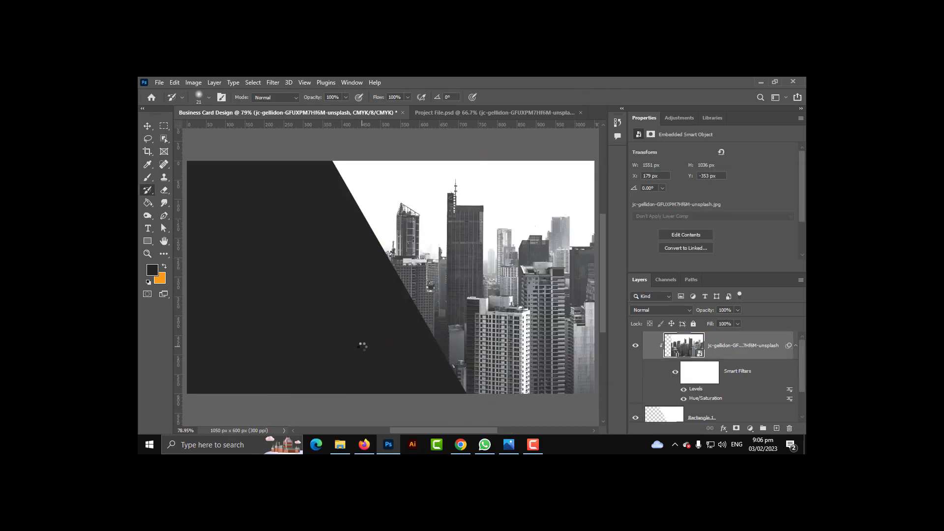
# - Move the white slanted rectangle together with the city photo left to about X 908.5 px, Y 315.5 px
pyautogui.scroll(-2, 363, 346)
pyautogui.scroll(-2, 705, 382)
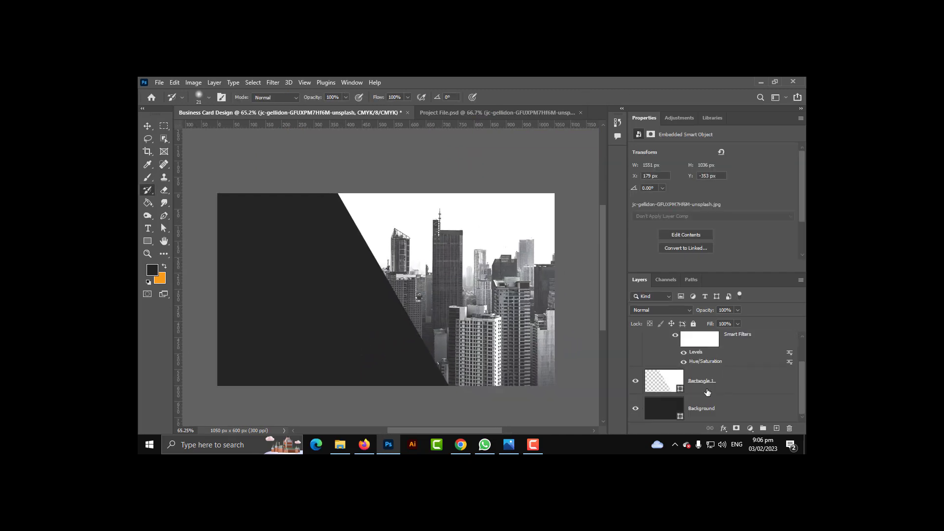
pyautogui.click(707, 392)
pyautogui.hotkey('ctrl', 't')
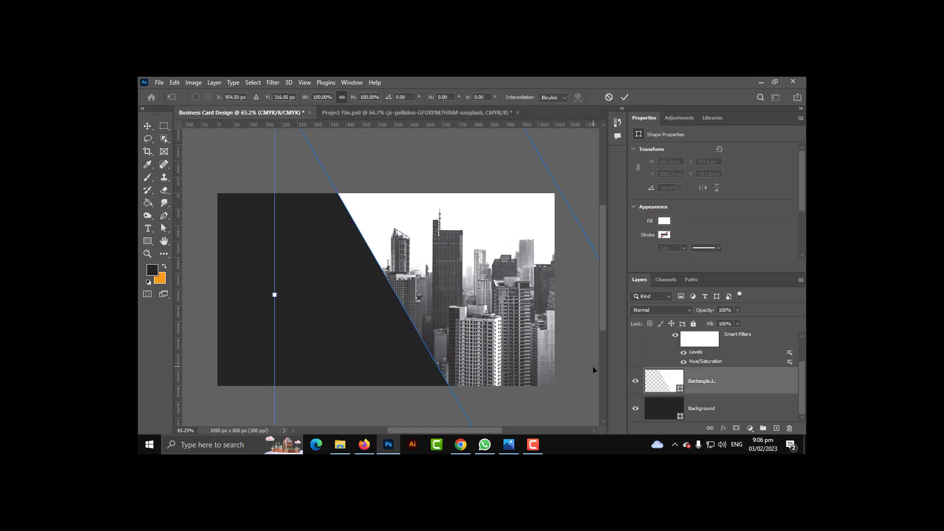
pyautogui.moveTo(428, 341); pyautogui.dragTo(409, 334)
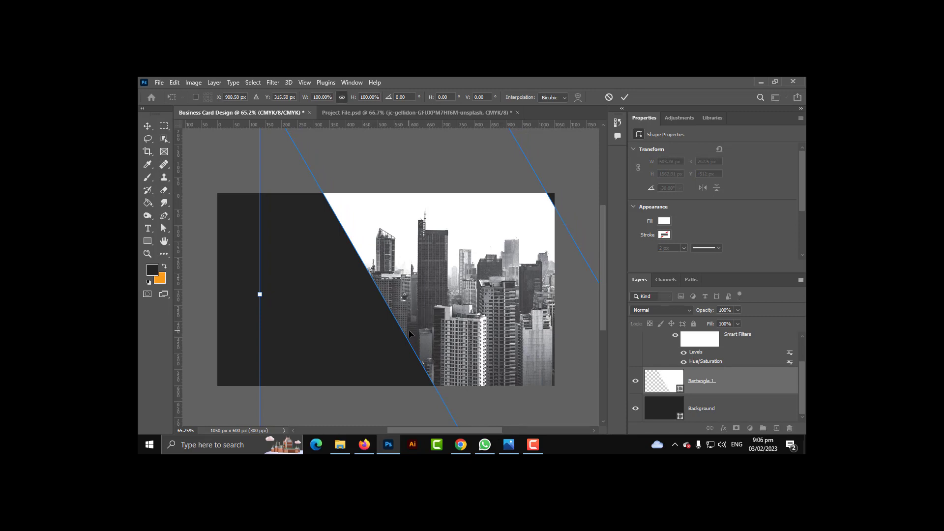
pyautogui.click(220, 192)
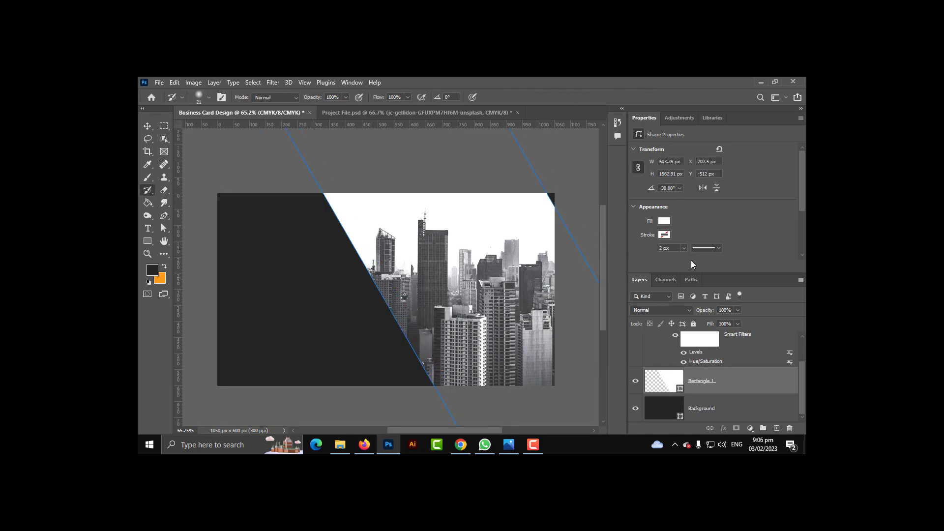
# - Enlarge only the white slanted rectangle to about 631.5 by 1636 px so it covers the card's upper-right corner
pyautogui.click(723, 384)
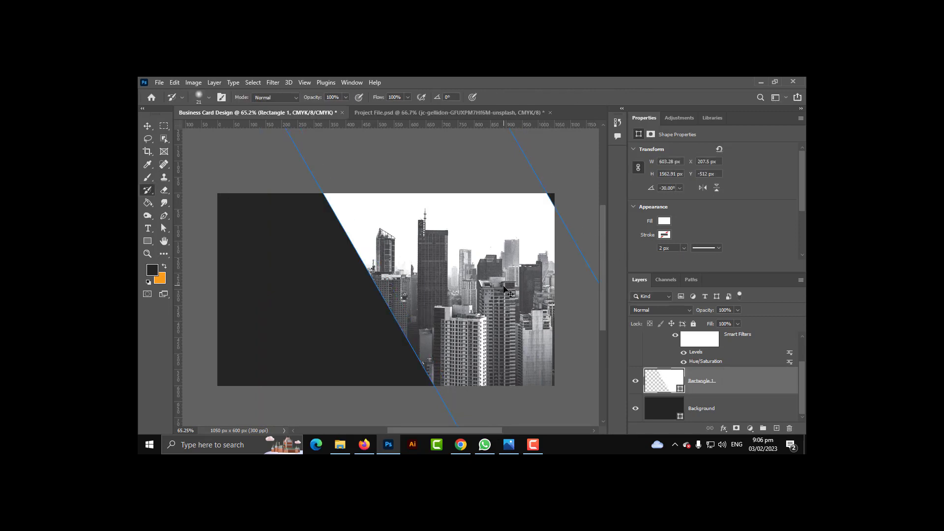
pyautogui.hotkey('ctrl', 't')
pyautogui.scroll(-2, 447, 240)
pyautogui.scroll(-3, 513, 241)
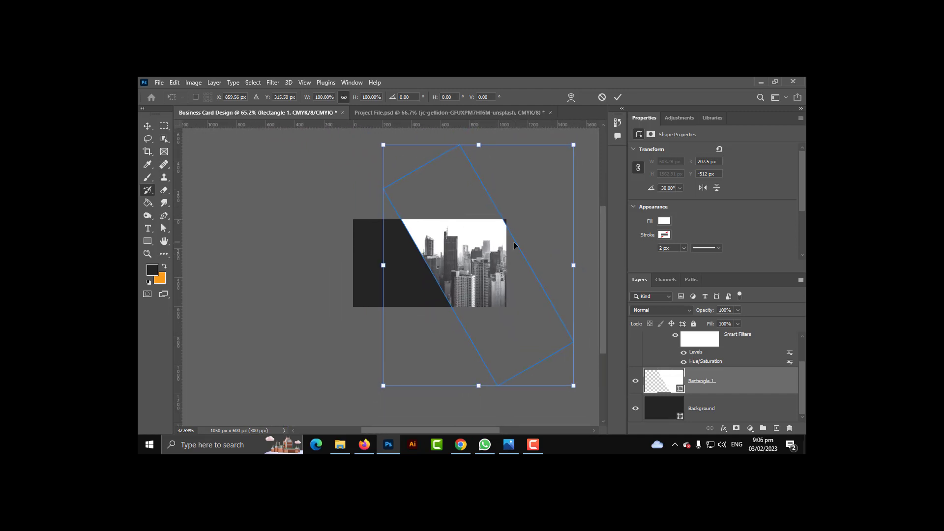
pyautogui.moveTo(561, 261); pyautogui.dragTo(566, 261)
pyautogui.press('Return')
pyautogui.press('y')
pyautogui.scroll(2, 518, 274)
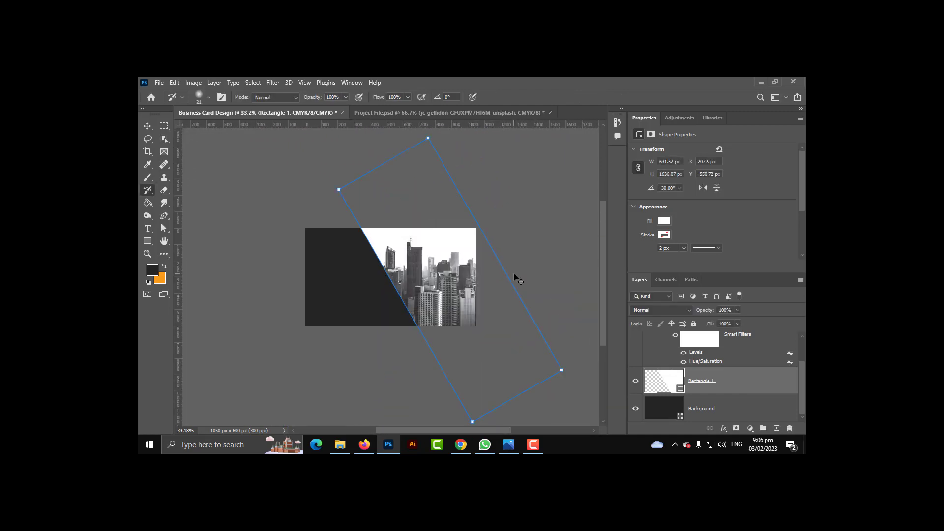
# - Close the Properties panel group and deselect all layers
pyautogui.click(147, 127)
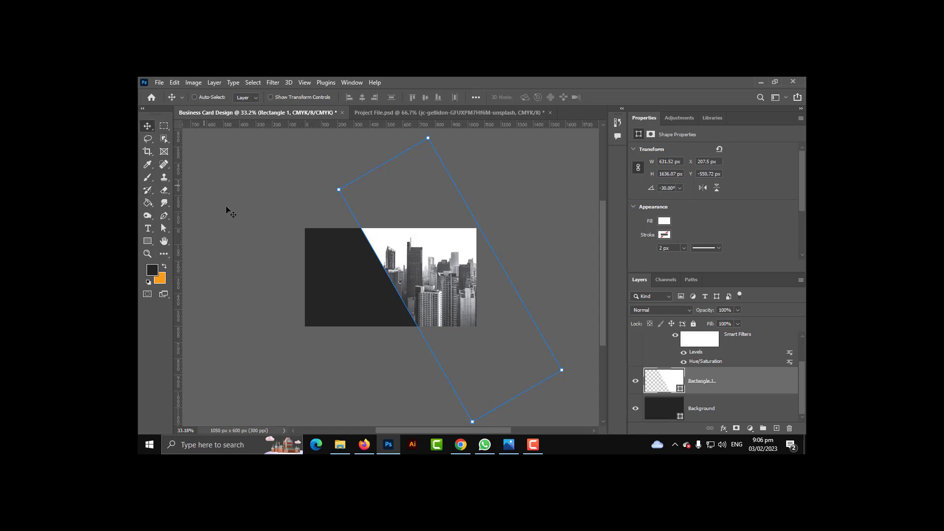
pyautogui.hotkey('ctrl', '+')
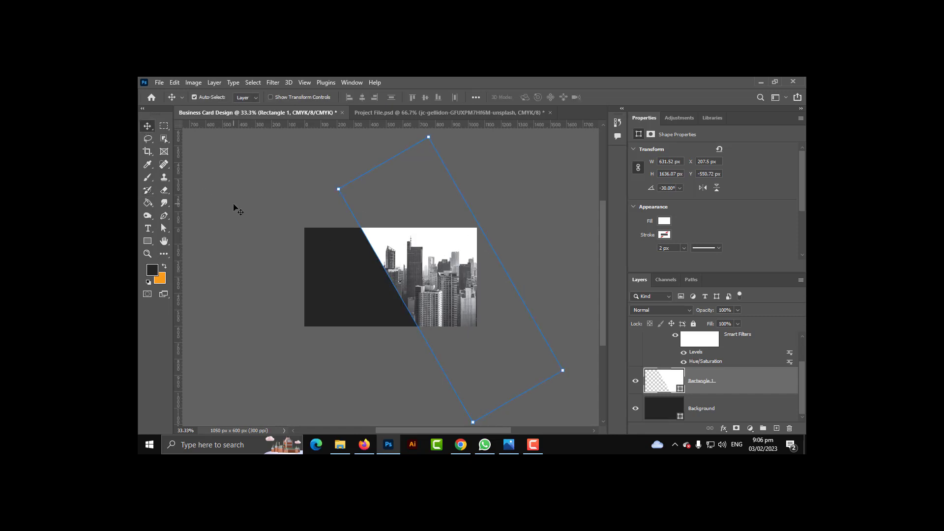
pyautogui.hotkey('ctrl', '+')
pyautogui.hotkey('ctrl', '+')
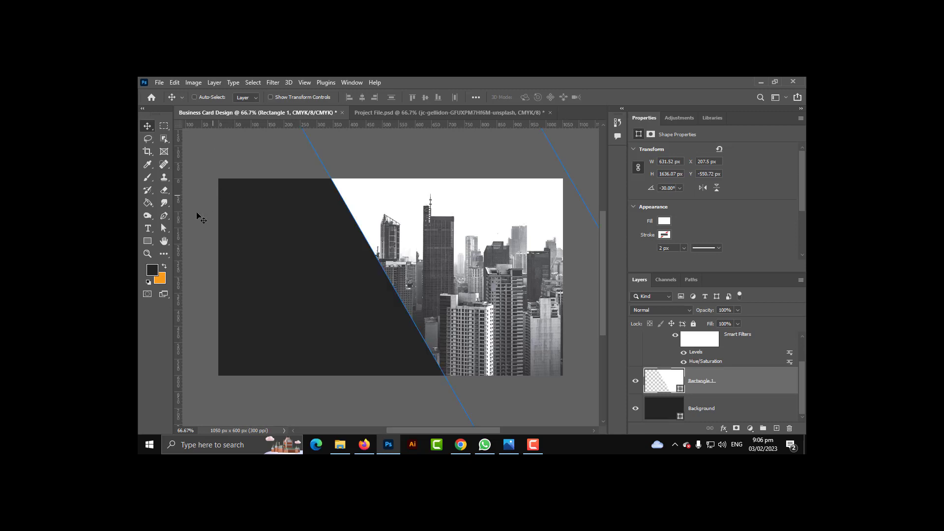
pyautogui.click(148, 241)
pyautogui.click(181, 244)
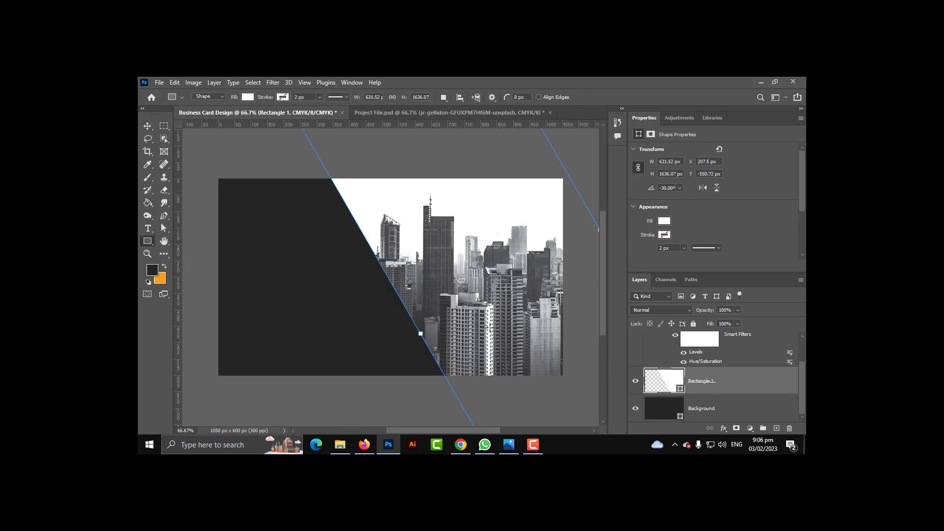
pyautogui.press('v')
pyautogui.click(801, 118)
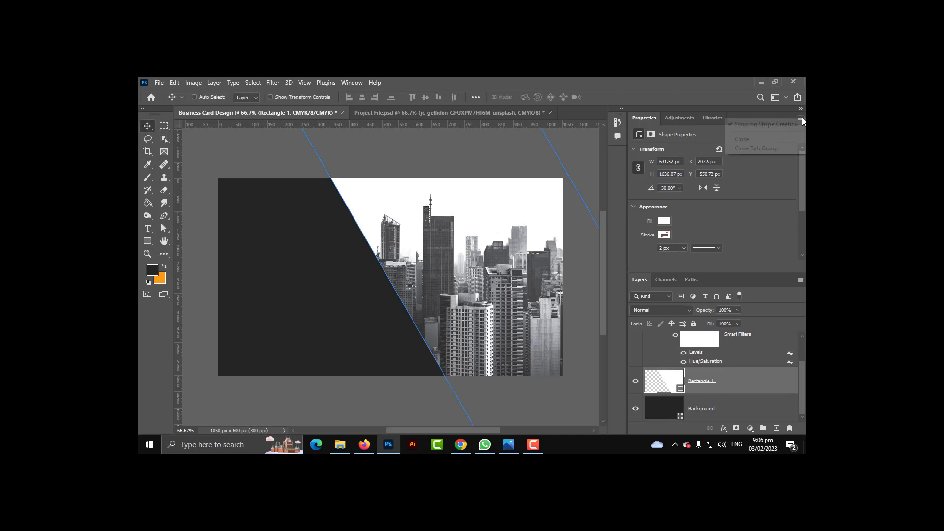
pyautogui.click(747, 147)
pyautogui.click(702, 328)
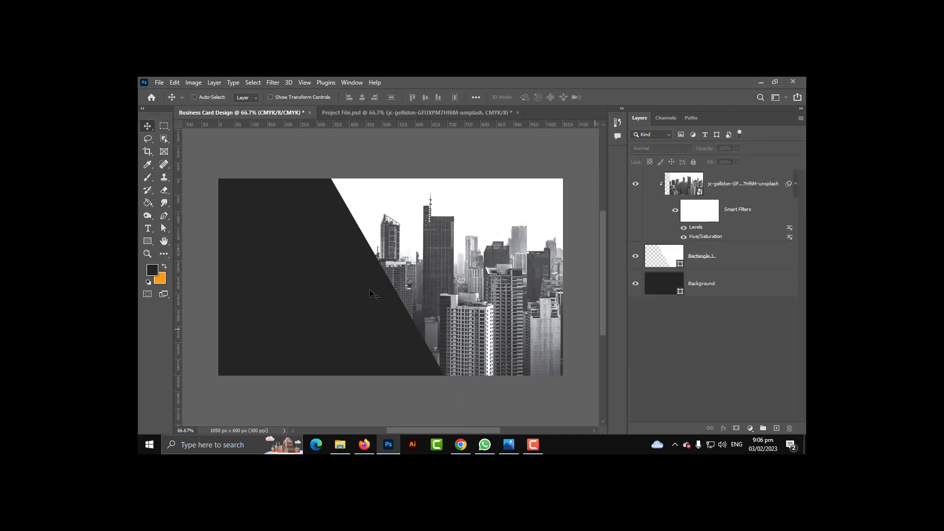
# - Draw an orange rectangle about 206 by 1128 px across the card's middle, rotated 30°
pyautogui.click(148, 241)
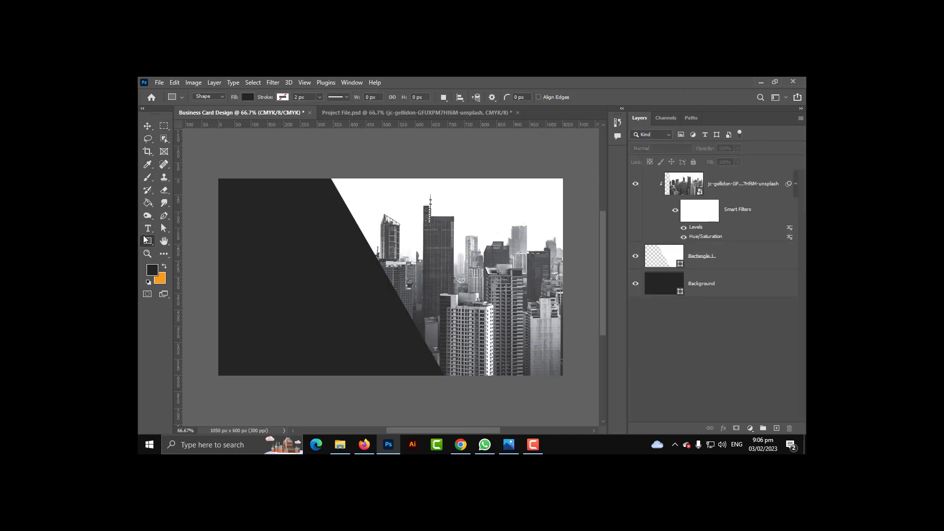
pyautogui.click(164, 266)
pyautogui.moveTo(357, 143); pyautogui.dragTo(424, 427)
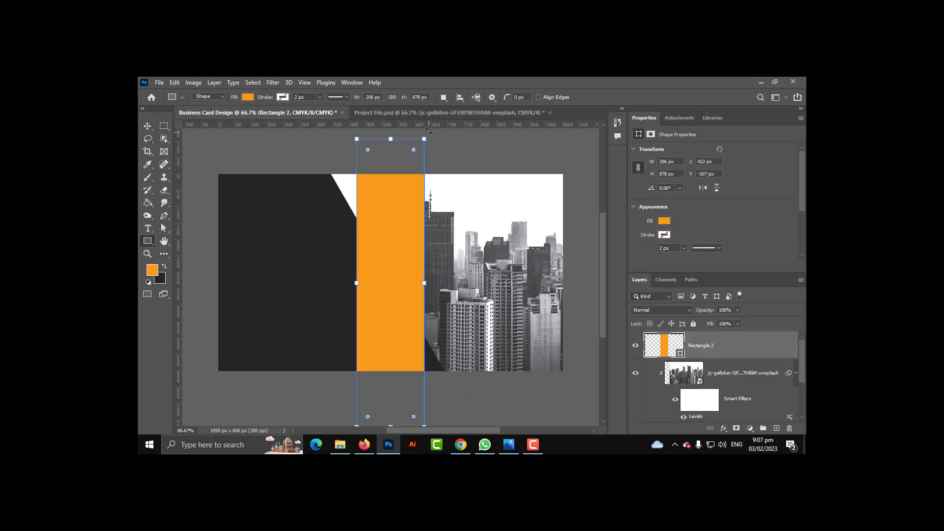
pyautogui.moveTo(428, 130); pyautogui.dragTo(504, 103)
pyautogui.press('Return')
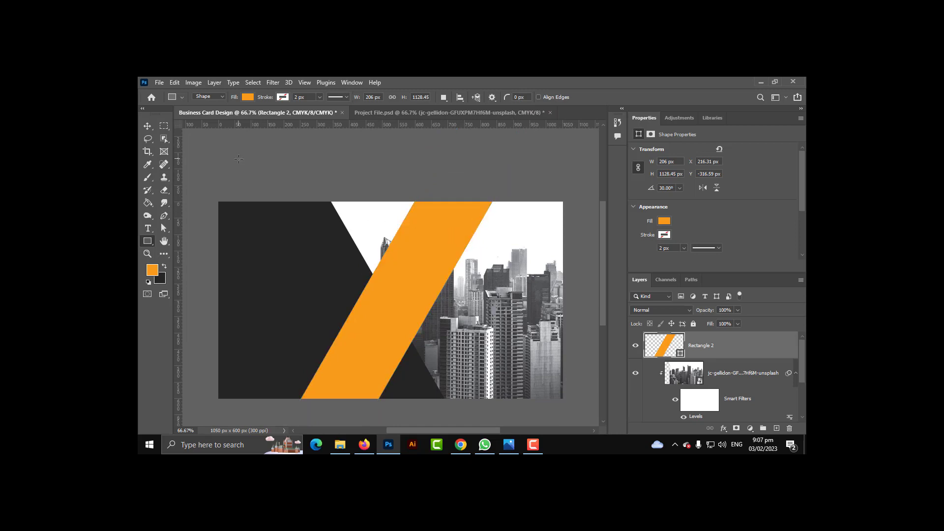
# - Move the orange band right over the skyline and enlarge it to about 263 by 1442 px
pyautogui.click(147, 127)
pyautogui.moveTo(421, 312); pyautogui.dragTo(472, 335)
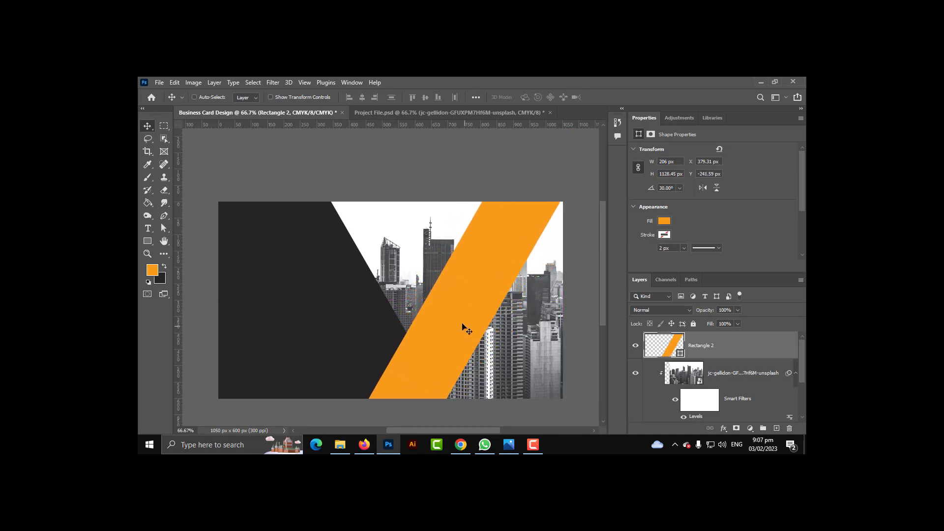
pyautogui.scroll(-4, 428, 290)
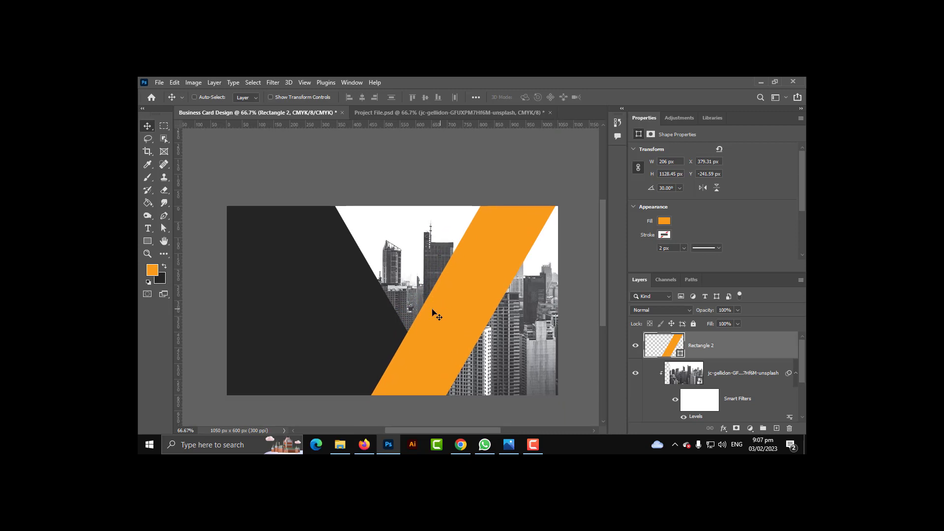
pyautogui.hotkey('ctrl', 't')
pyautogui.scroll(-1, 447, 319)
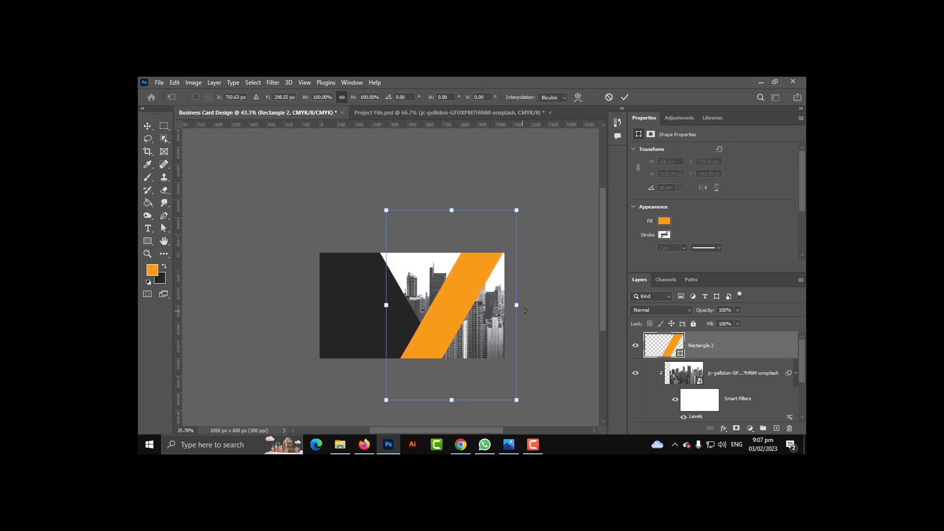
pyautogui.moveTo(523, 303); pyautogui.dragTo(538, 306)
pyautogui.press('Return')
pyautogui.scroll(4, 407, 322)
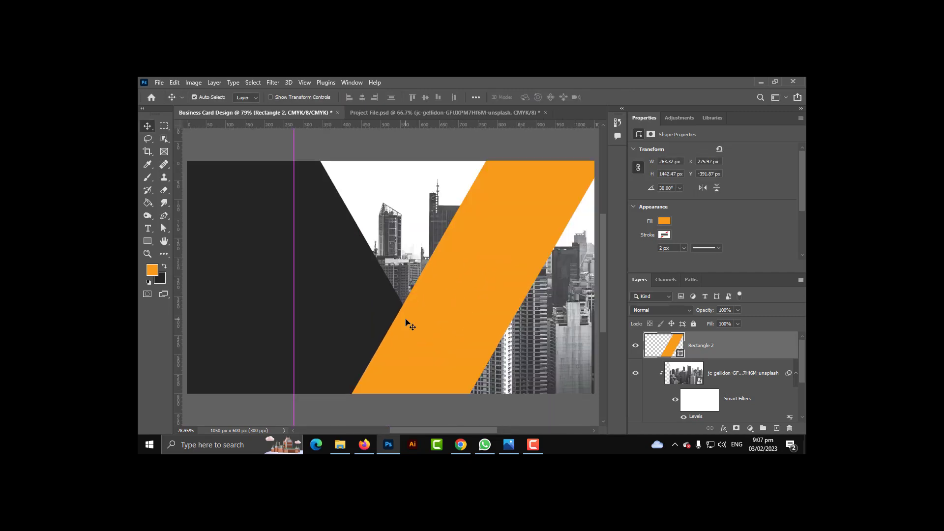
pyautogui.scroll(-1, 434, 331)
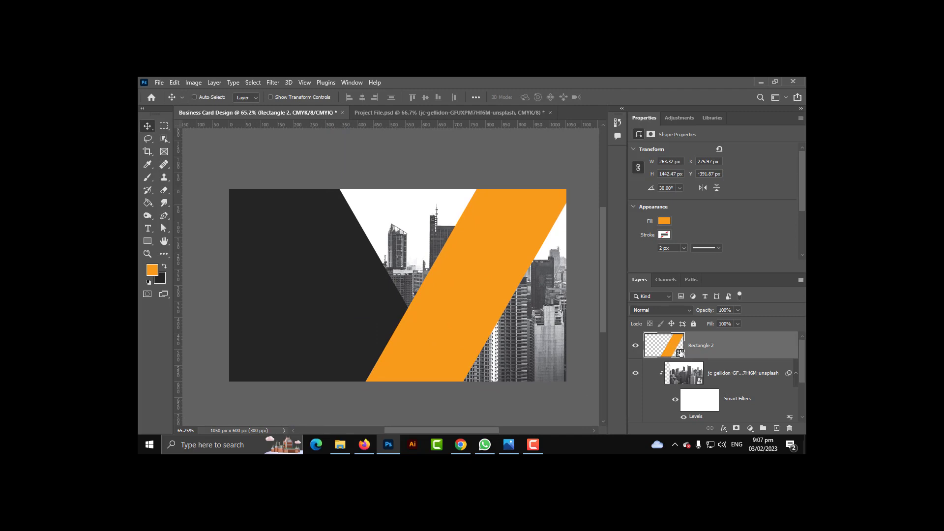
# - Duplicate the orange band and clip the original band to the slanted shape along with the city photo
pyautogui.hotkey('ctrl', 'j')
pyautogui.click(710, 372)
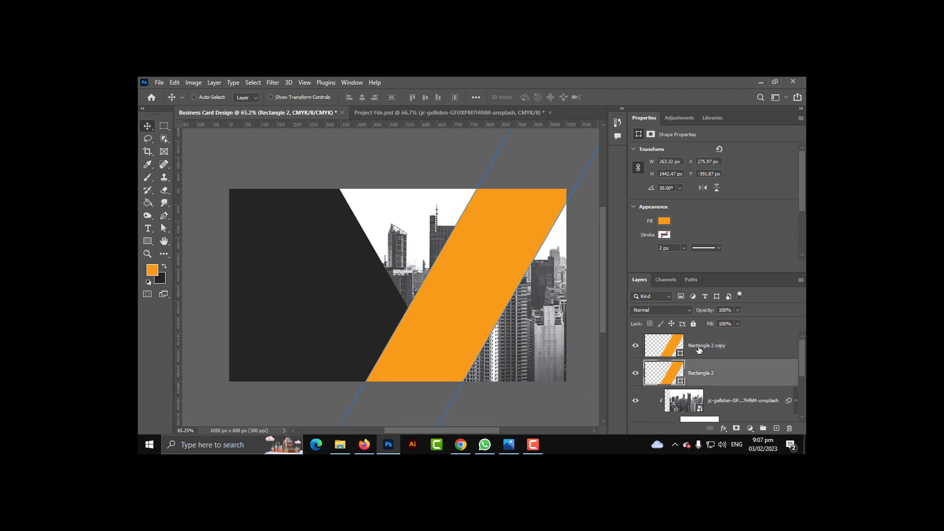
pyautogui.keyDown('alt'); pyautogui.click(701, 384); pyautogui.keyUp('alt')
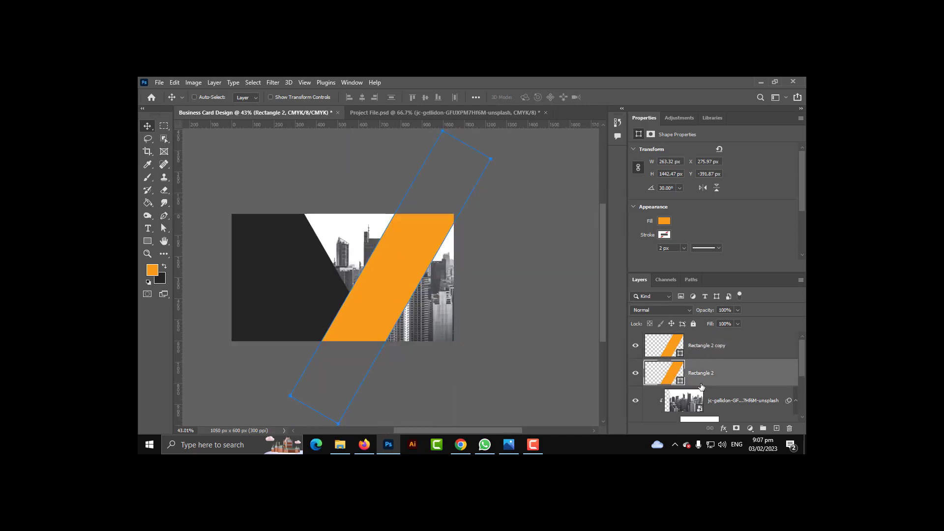
pyautogui.keyDown('alt'); pyautogui.click(697, 385); pyautogui.keyUp('alt')
pyautogui.click(655, 297)
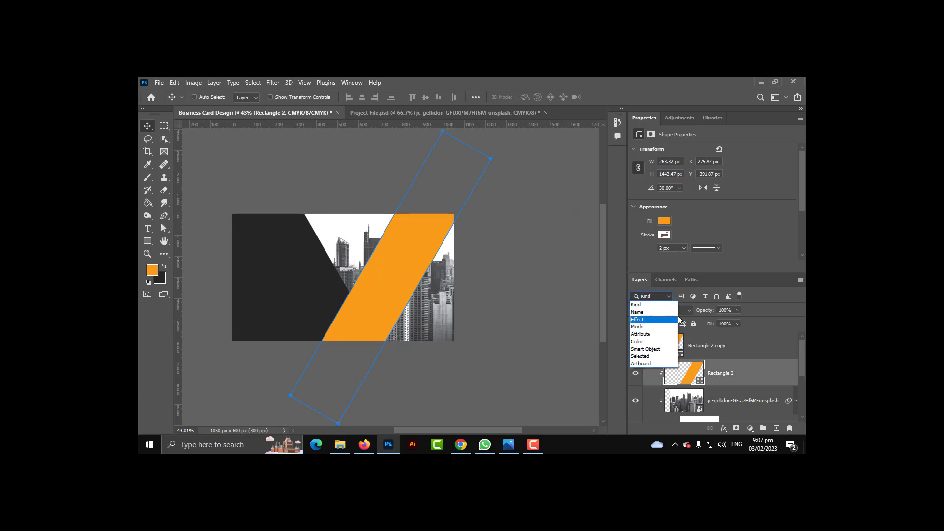
pyautogui.click(690, 312)
pyautogui.click(690, 311)
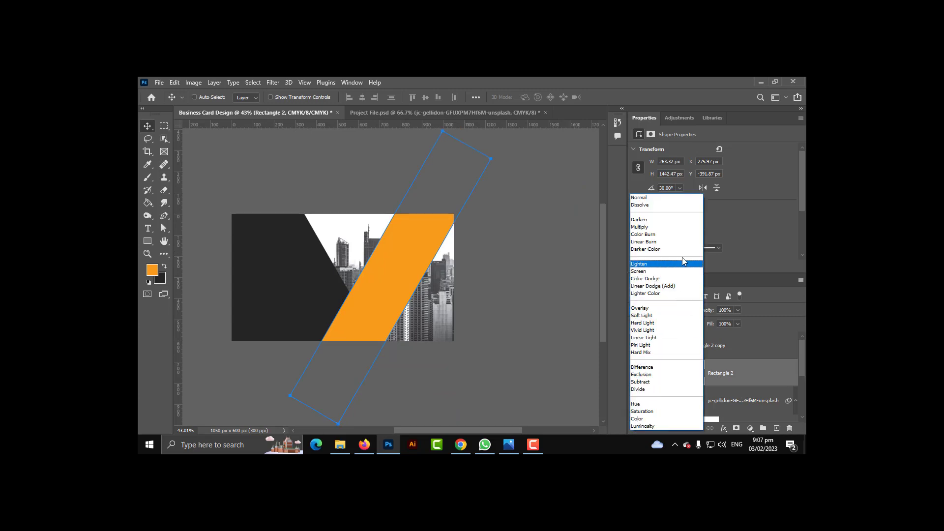
pyautogui.click(769, 367)
# - Place the duplicate orange band below the white slanted rectangle and set the clipped band's blend mode to Linear Burn
pyautogui.moveTo(747, 351); pyautogui.dragTo(721, 386)
pyautogui.scroll(2, 698, 360)
pyautogui.scroll(-2, 698, 359)
pyautogui.scroll(2, 720, 388)
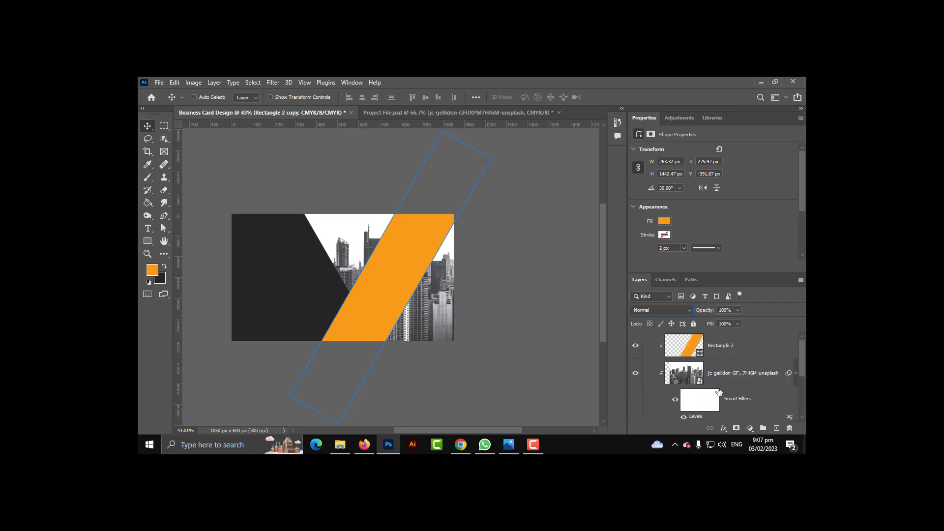
pyautogui.click(674, 308)
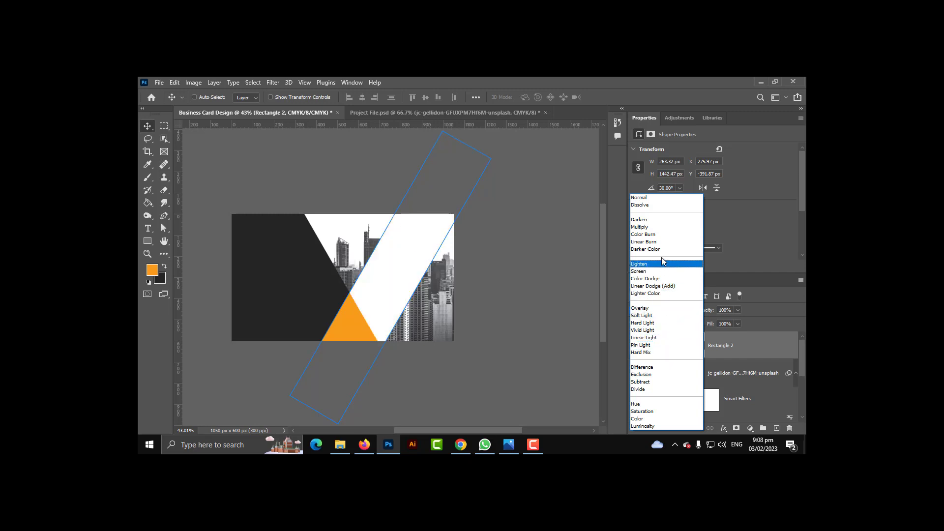
pyautogui.click(661, 242)
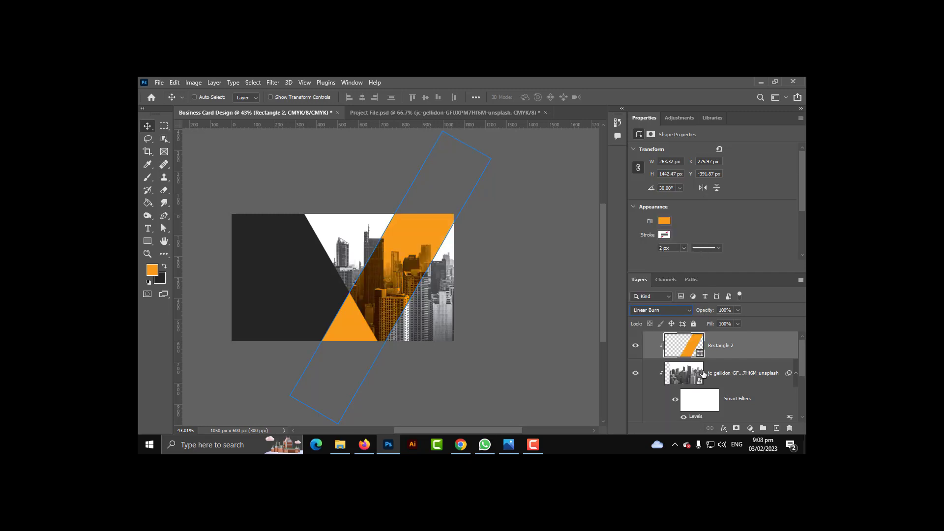
# - Try placing the duplicate orange band above the white slanted rectangle and releasing its clipping mask
pyautogui.scroll(-2, 705, 374)
pyautogui.click(710, 376)
pyautogui.scroll(1, 711, 384)
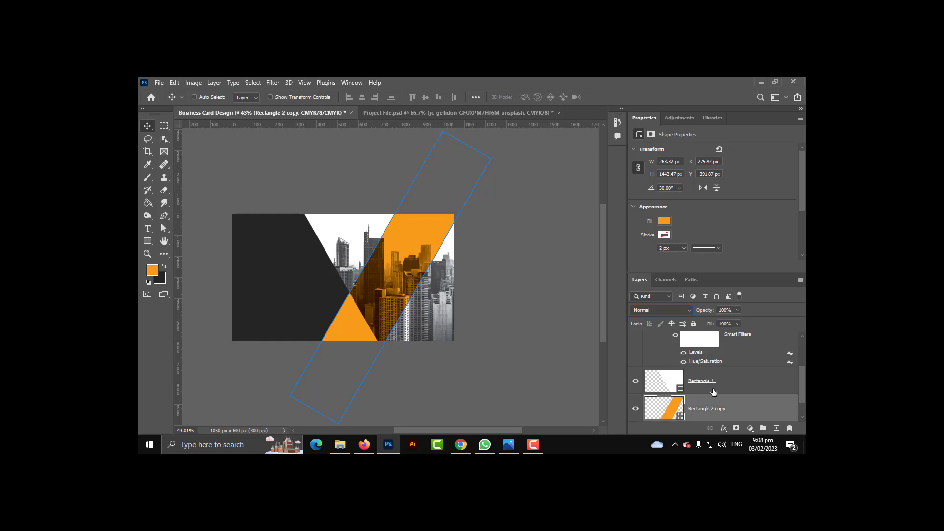
pyautogui.moveTo(716, 391); pyautogui.dragTo(711, 377)
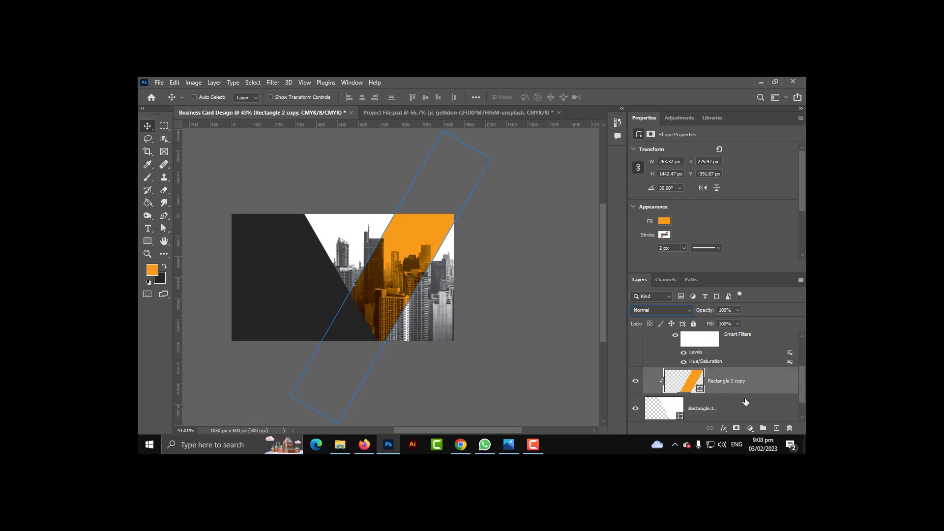
pyautogui.rightClick(718, 382)
pyautogui.click(687, 277)
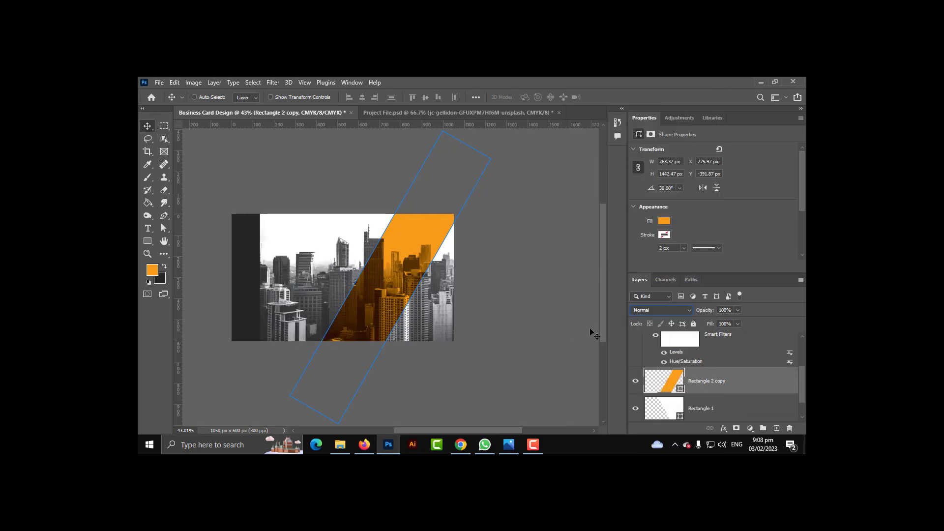
# - Return the duplicate orange band below the white slanted rectangle and clip the city photo to that rectangle again
pyautogui.scroll(1, 714, 373)
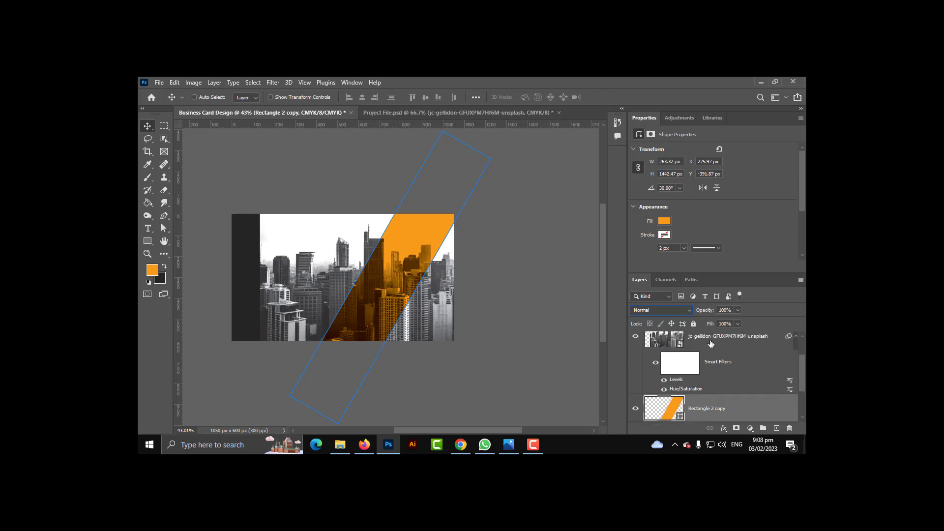
pyautogui.click(711, 343)
pyautogui.scroll(1, 711, 351)
pyautogui.scroll(-3, 690, 391)
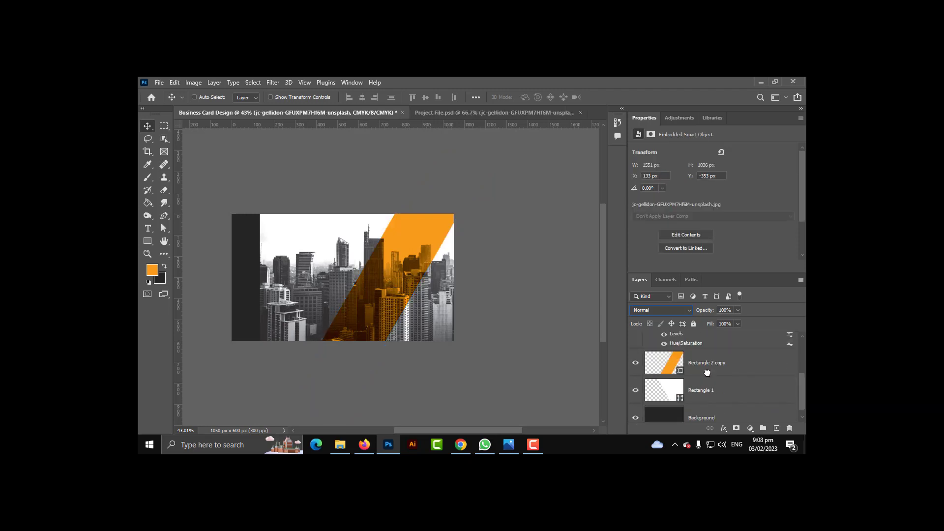
pyautogui.moveTo(707, 372); pyautogui.dragTo(697, 393)
pyautogui.scroll(1, 708, 367)
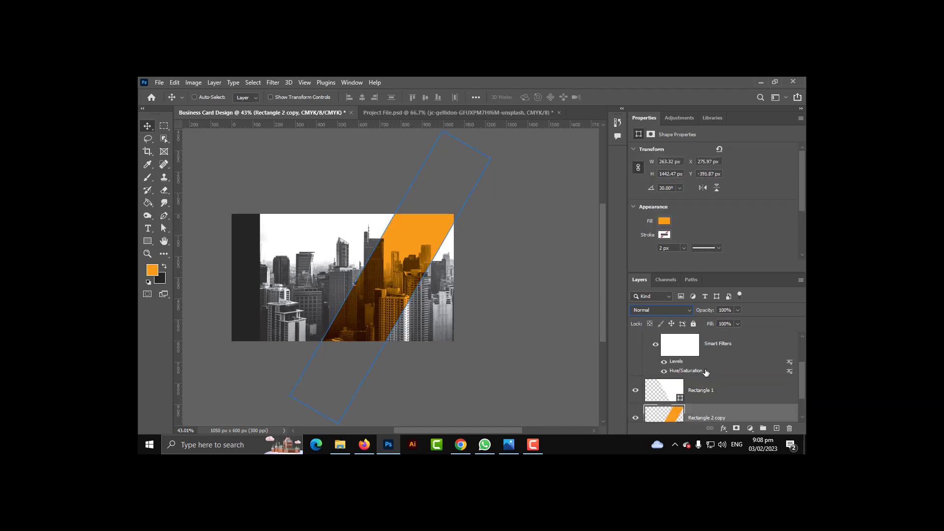
pyautogui.keyDown('alt'); pyautogui.click(701, 375); pyautogui.keyUp('alt')
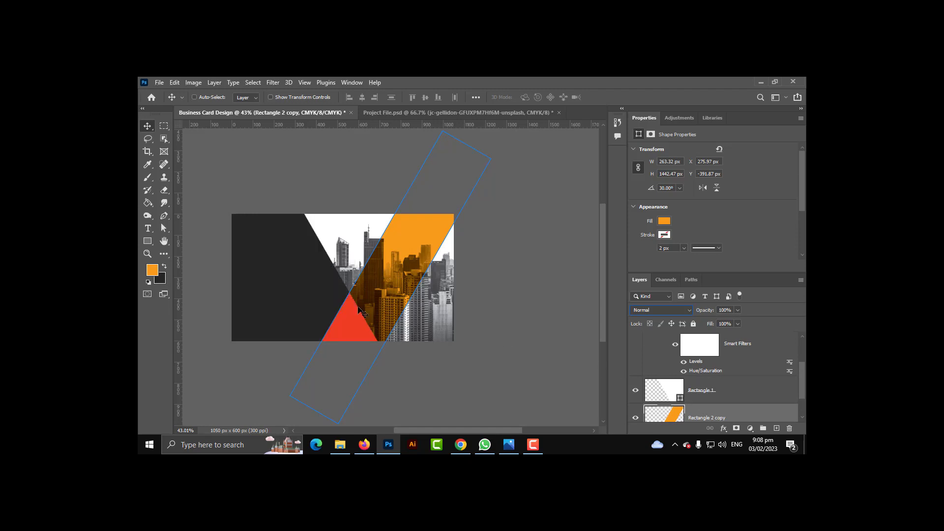
# - Check the fill colour of the duplicate orange band below the white slanted rectangle
pyautogui.scroll(-1, 699, 400)
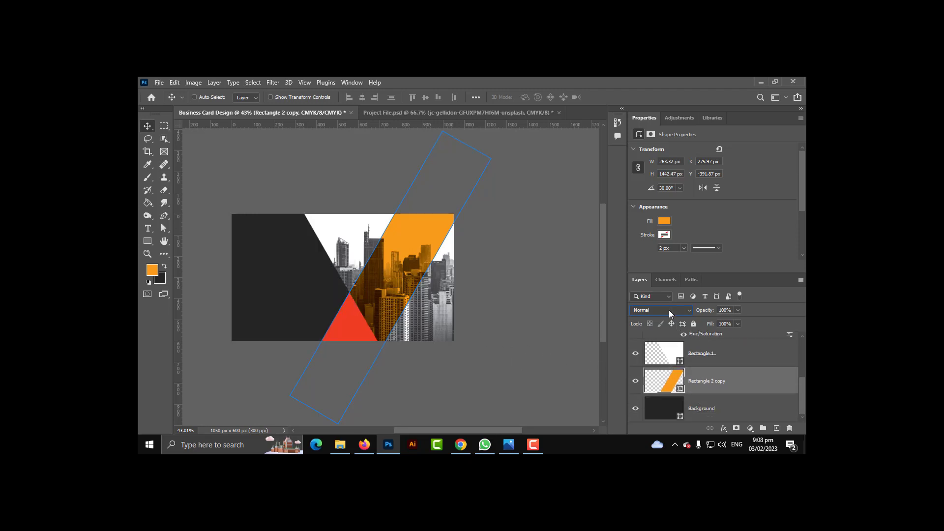
pyautogui.scroll(3, 706, 373)
pyautogui.scroll(-3, 707, 373)
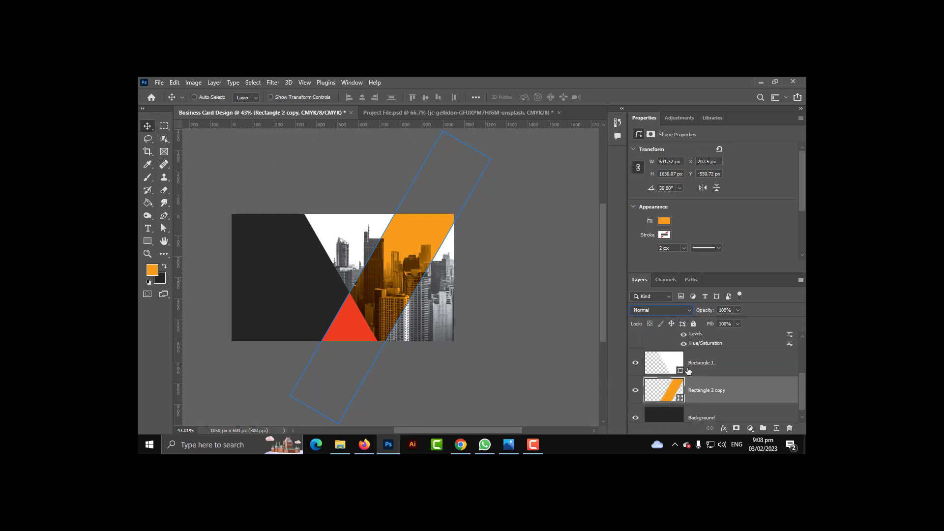
pyautogui.click(689, 371)
pyautogui.scroll(-1, 704, 377)
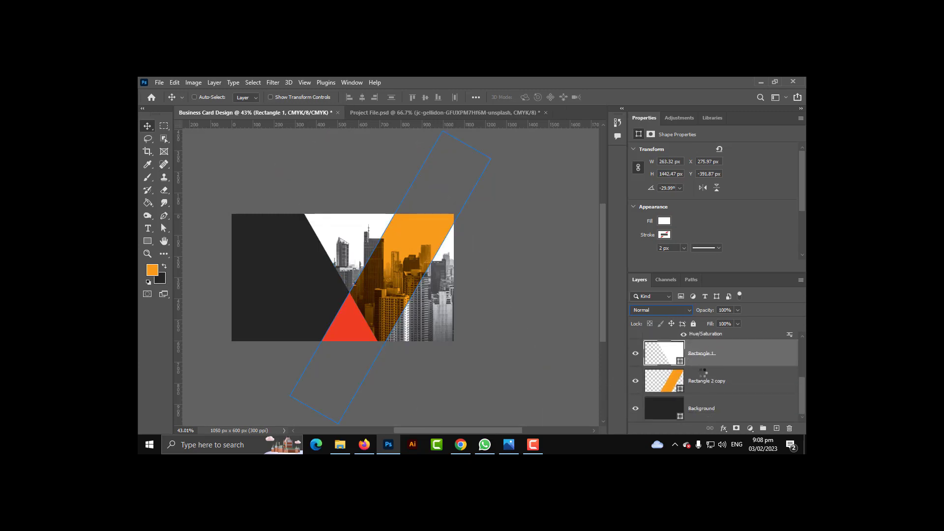
pyautogui.click(680, 378)
pyautogui.doubleClick(680, 377)
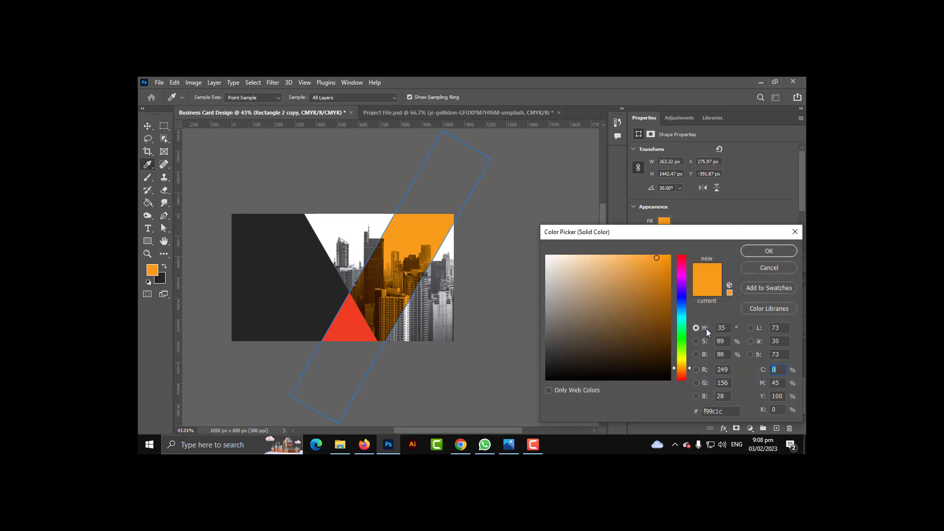
pyautogui.click(768, 251)
# - Clip the original orange band to the white slanted rectangle together with the city photo
pyautogui.scroll(-2, 706, 372)
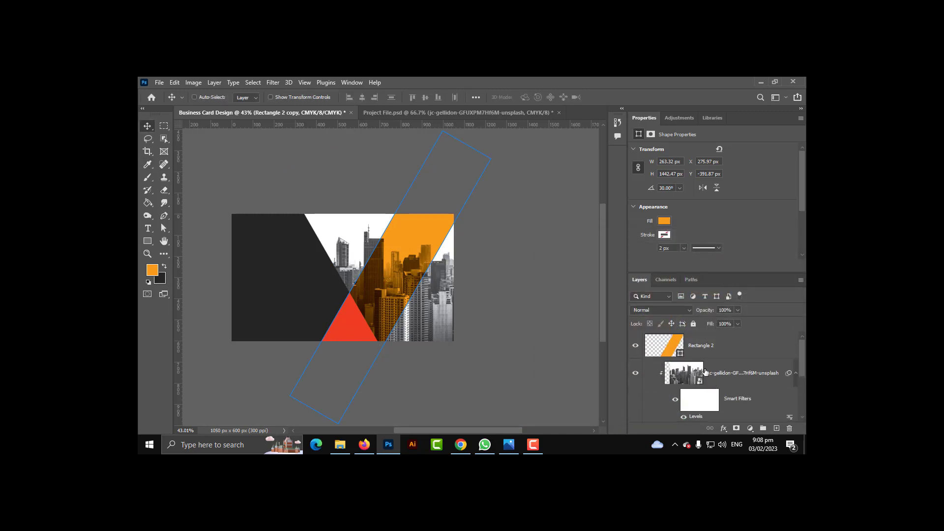
pyautogui.click(696, 353)
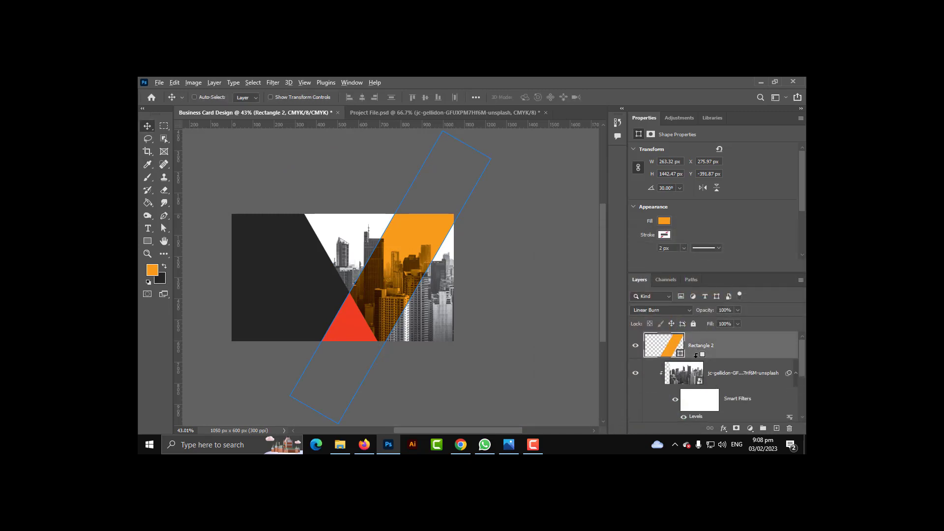
pyautogui.keyDown('alt'); pyautogui.click(696, 355); pyautogui.keyUp('alt')
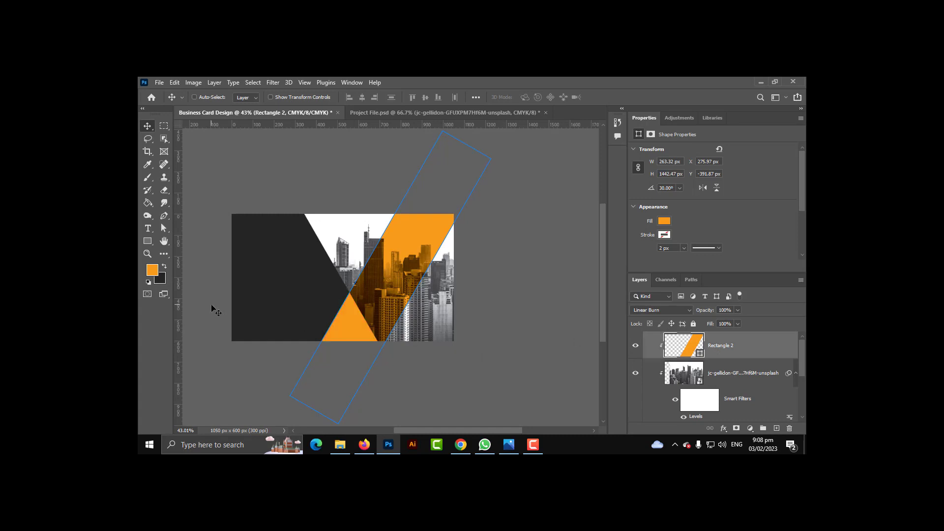
pyautogui.hotkey('ctrl', 'h')
pyautogui.hotkey('ctrl', 'h')
pyautogui.hotkey('ctrl', '-')
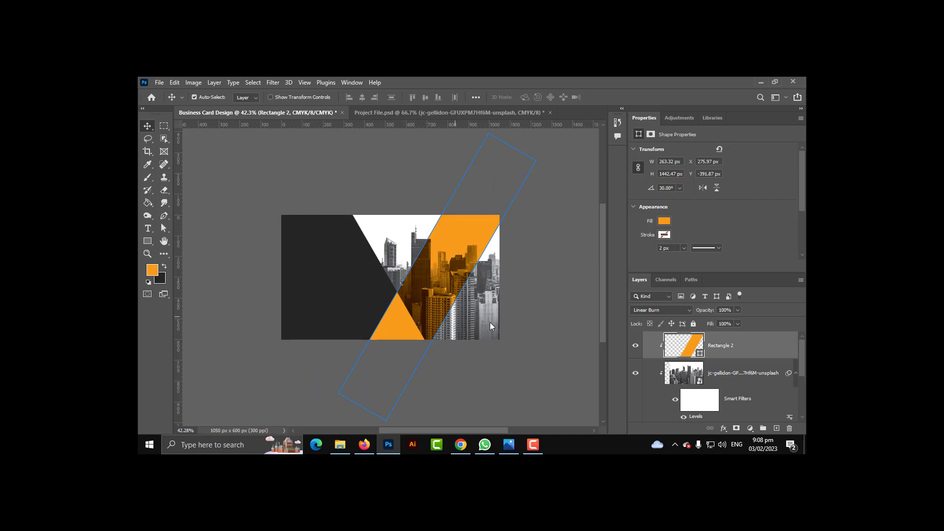
# - Try scaling the clipped orange band down to about 93%
pyautogui.hotkey('ctrl', 't')
pyautogui.scroll(2, 490, 326)
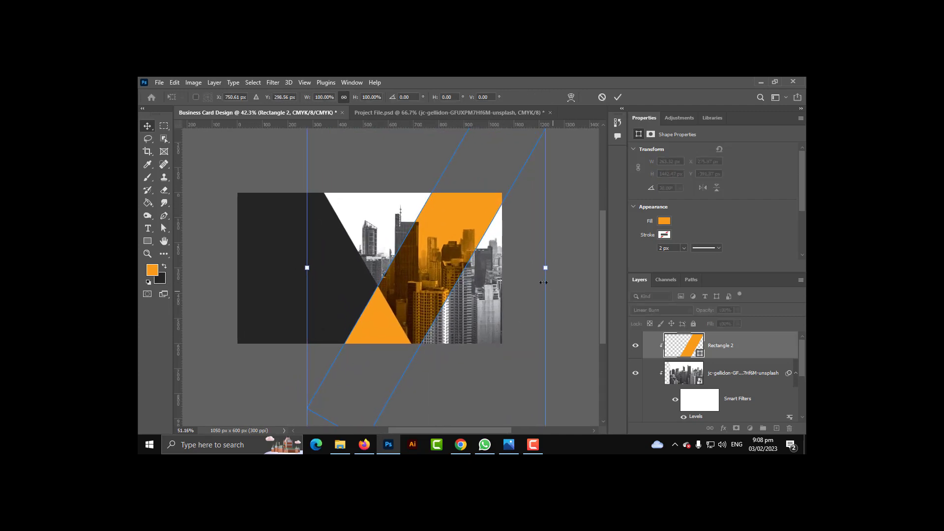
pyautogui.moveTo(543, 282); pyautogui.dragTo(530, 281)
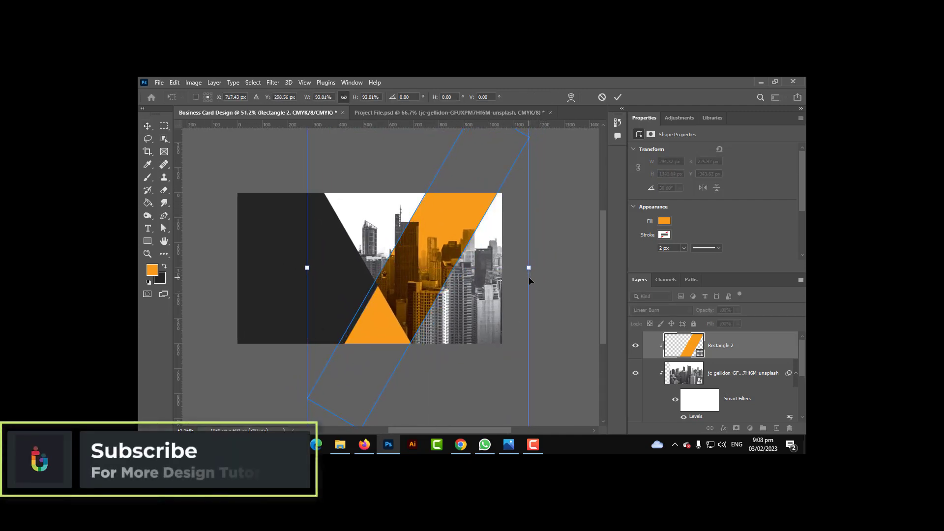
pyautogui.hotkey('ctrl', 'z')
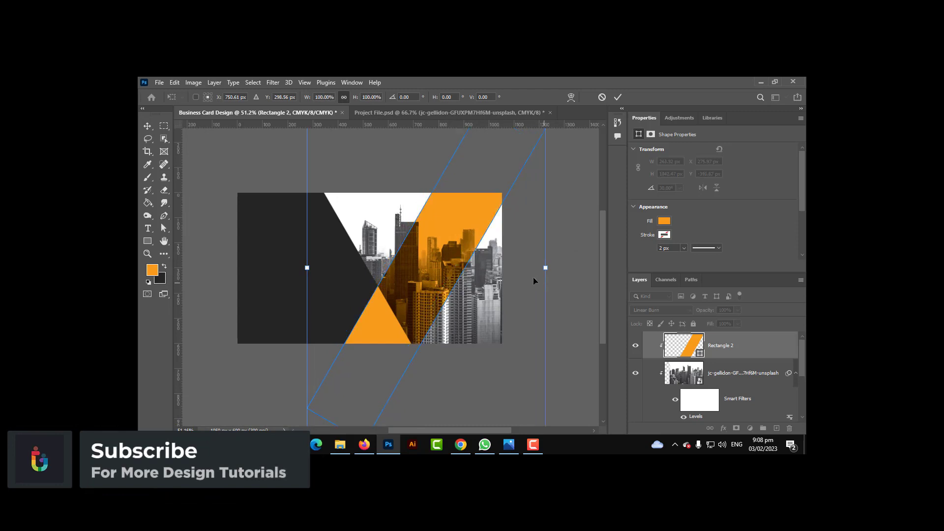
pyautogui.press('Return')
# - Scale the black-and-white city photo down proportionally to about 1362 by 910 px, keeping its left edge in place
pyautogui.click(716, 375)
pyautogui.hotkey('ctrl', 't')
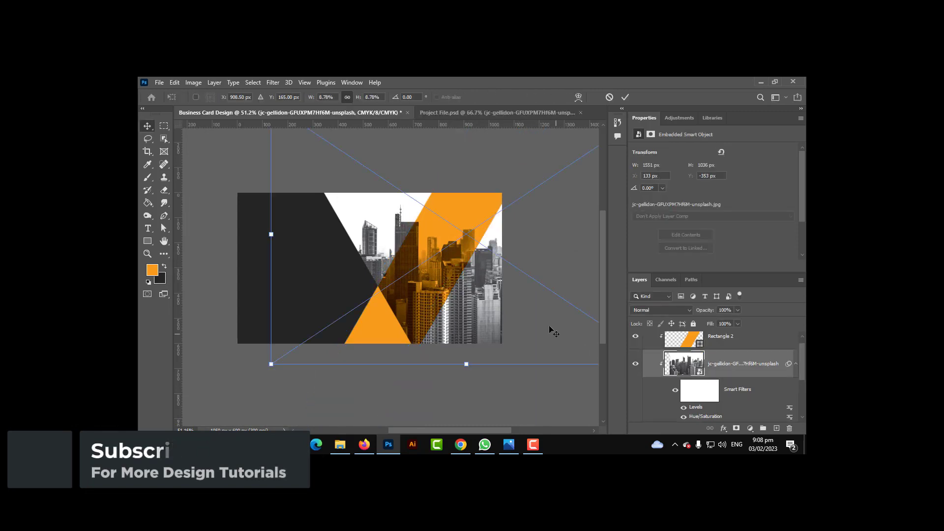
pyautogui.scroll(-4, 514, 286)
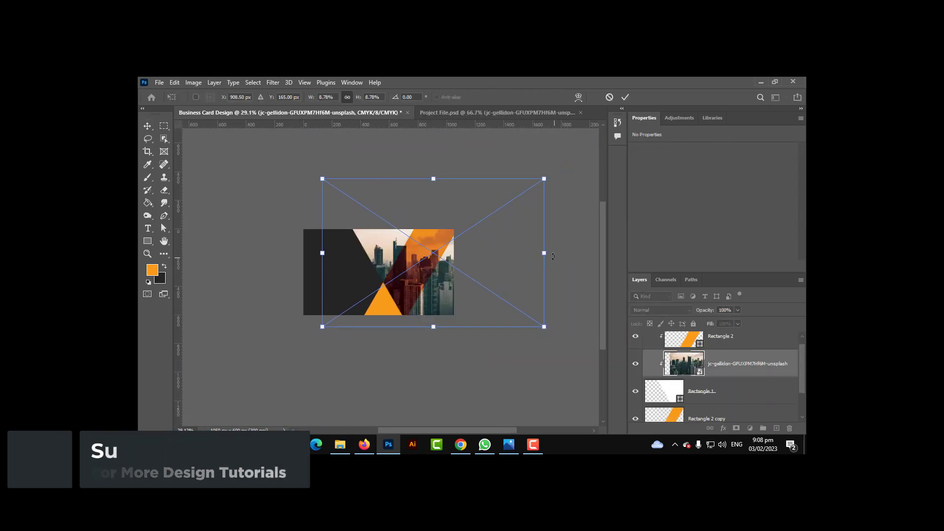
pyautogui.moveTo(544, 253); pyautogui.dragTo(514, 274)
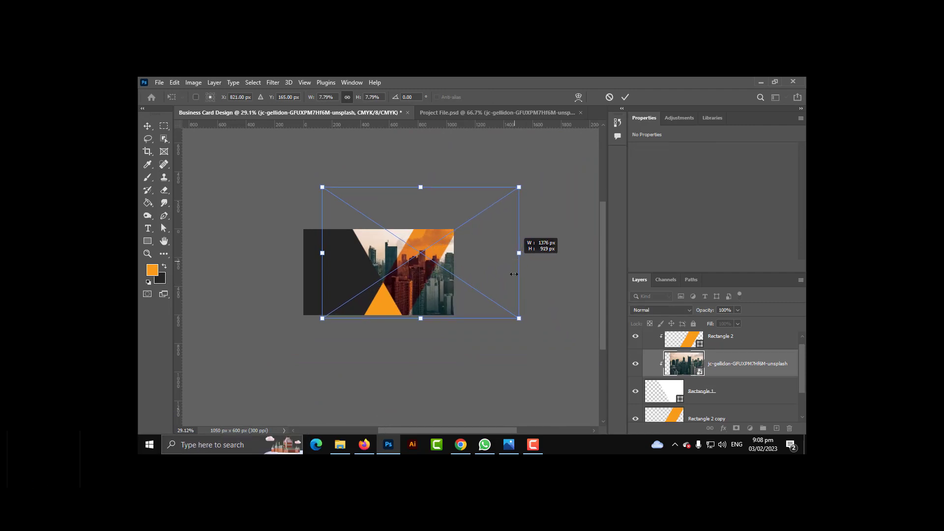
pyautogui.press('Return')
pyautogui.hotkey('ctrl', '0')
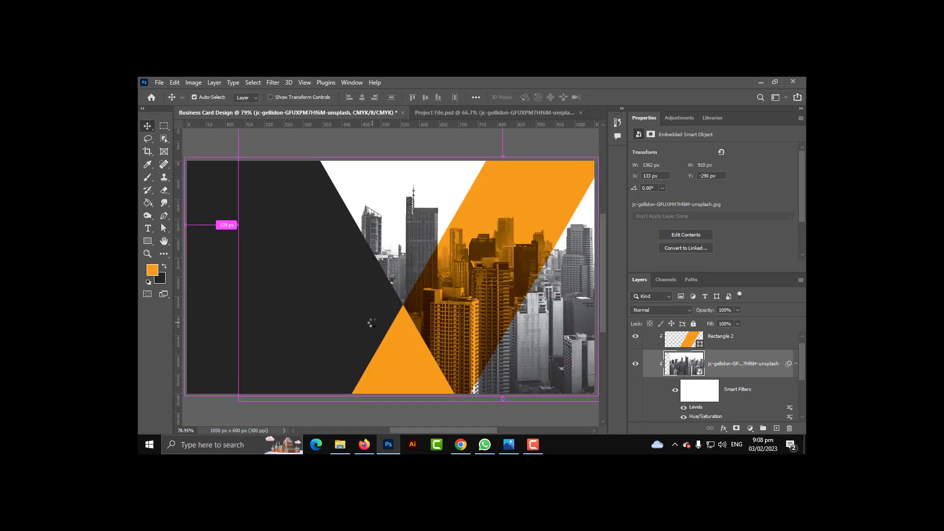
pyautogui.scroll(-2, 472, 332)
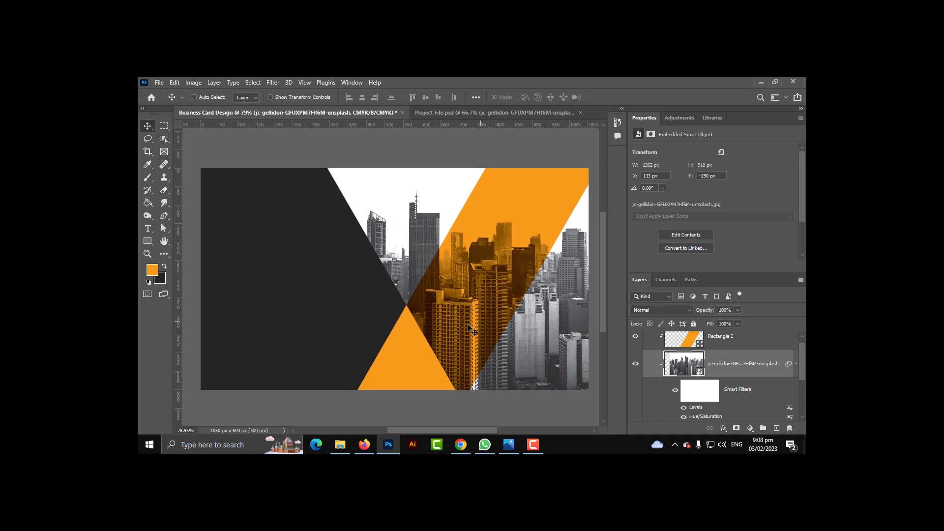
pyautogui.scroll(-1, 455, 383)
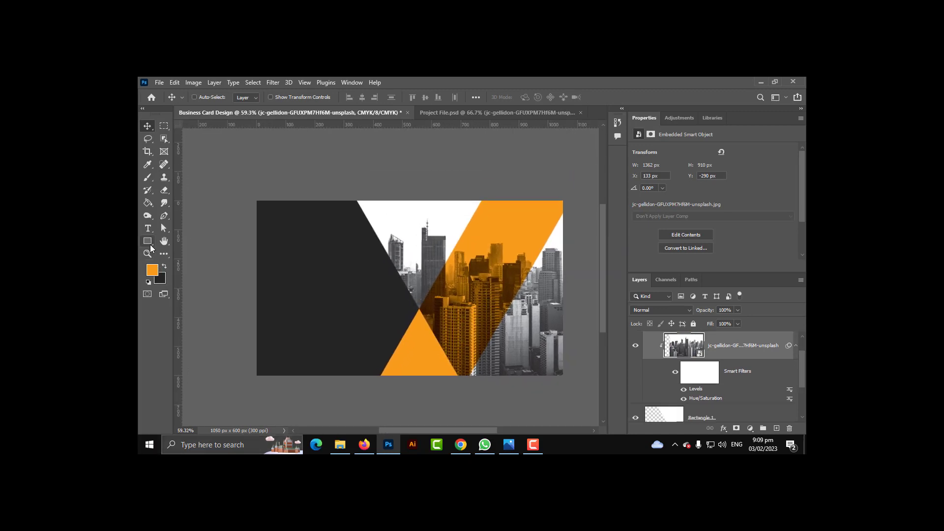
# - Draw a narrow vertical rectangle about 17 by 896 px across the dark area and fill it white
pyautogui.moveTo(150, 245); pyautogui.dragTo(173, 243)
pyautogui.moveTo(294, 166); pyautogui.dragTo(297, 422)
pyautogui.click(247, 97)
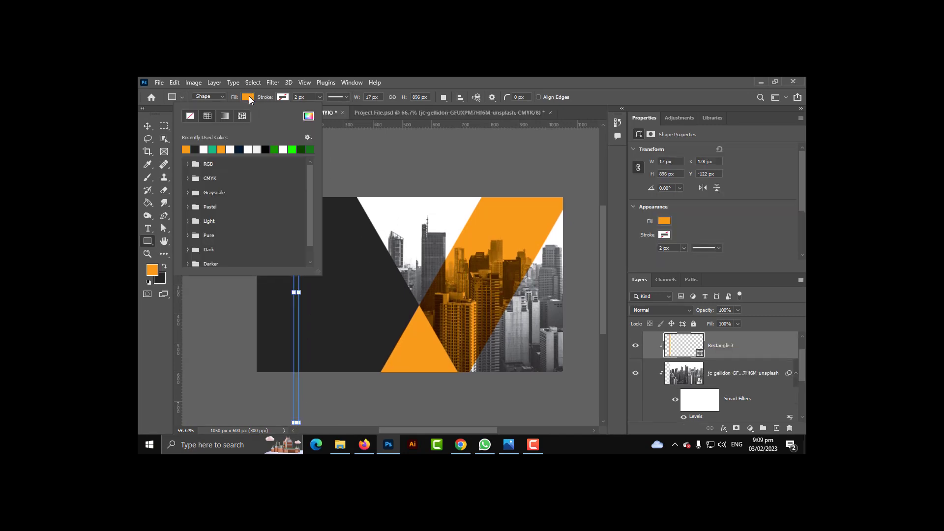
pyautogui.click(204, 149)
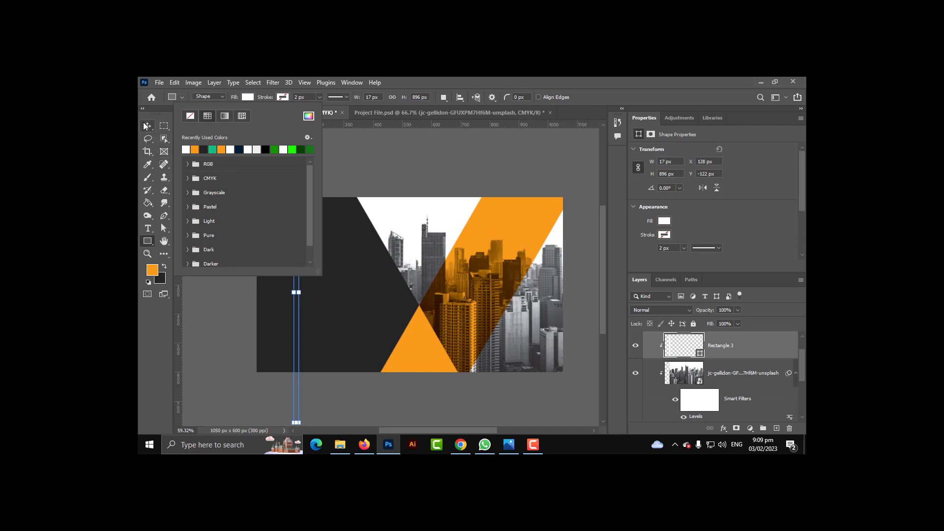
pyautogui.press('Return')
pyautogui.press('v')
# - Place the narrow white rectangle above the clipped orange band in the layer order and release its clipping mask
pyautogui.scroll(1, 743, 392)
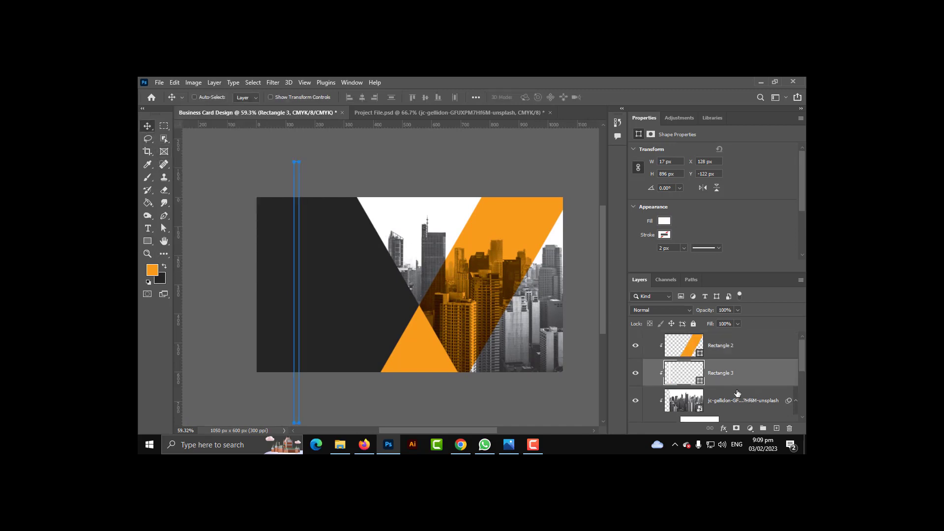
pyautogui.moveTo(734, 374); pyautogui.dragTo(717, 344)
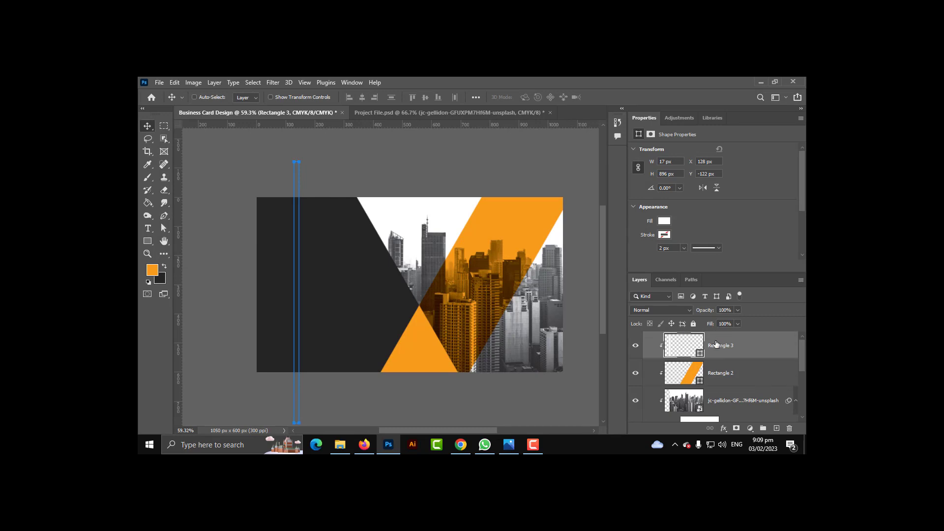
pyautogui.rightClick(716, 345)
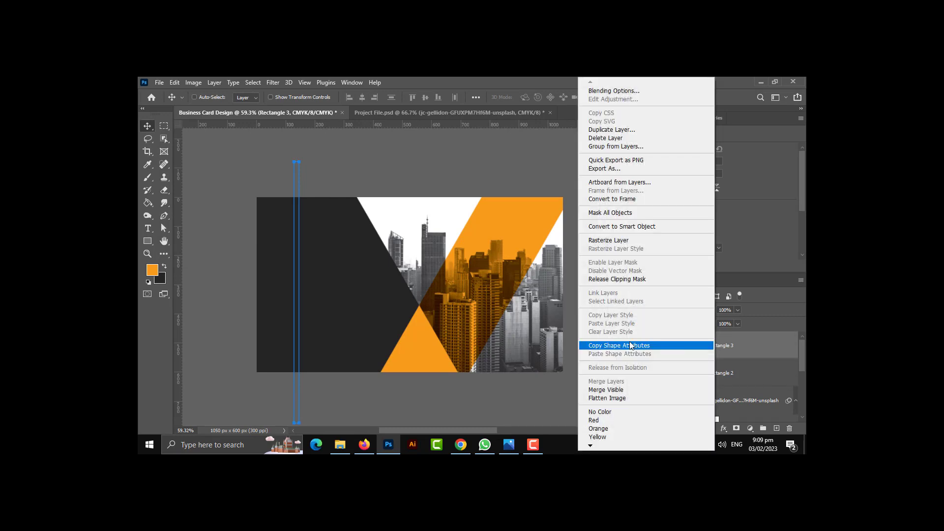
pyautogui.click(617, 279)
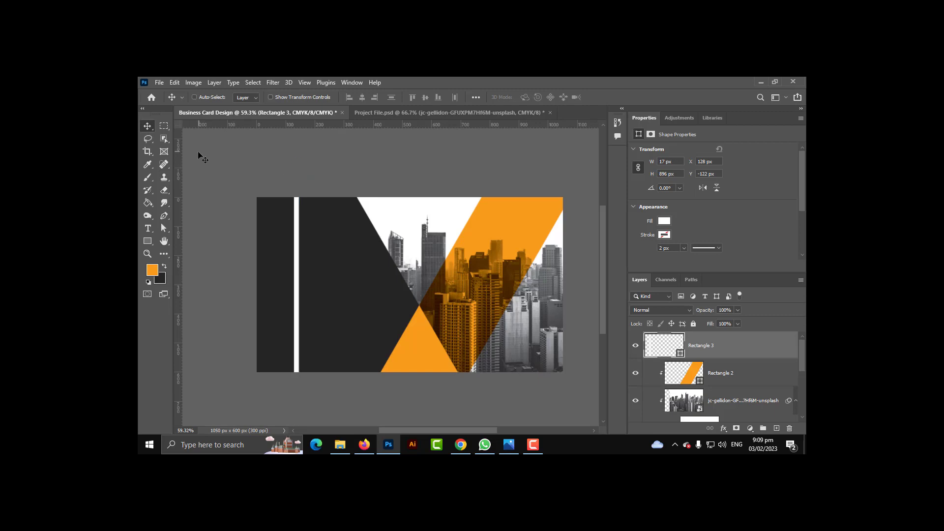
# - Rotate the narrow white stripe 30° and place it over the photo, parallel to and just right of the orange band
pyautogui.hotkey('ctrl', 't')
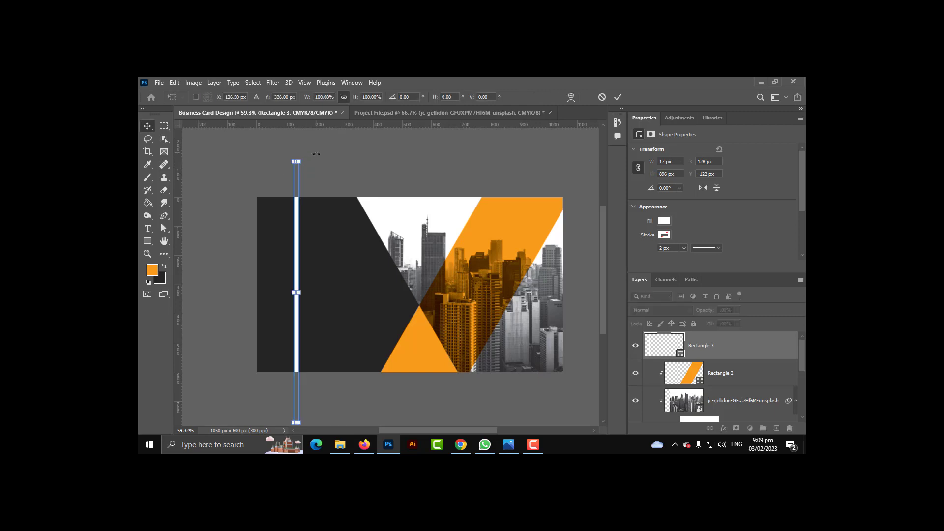
pyautogui.moveTo(322, 169); pyautogui.dragTo(558, 263)
pyautogui.press('Return')
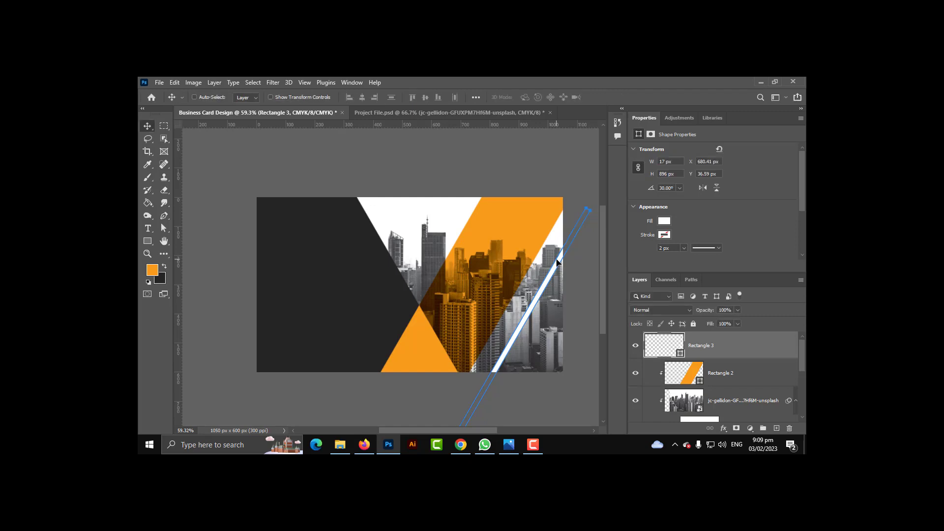
pyautogui.hotkey('ctrl', '+')
pyautogui.hotkey('ctrl', '+')
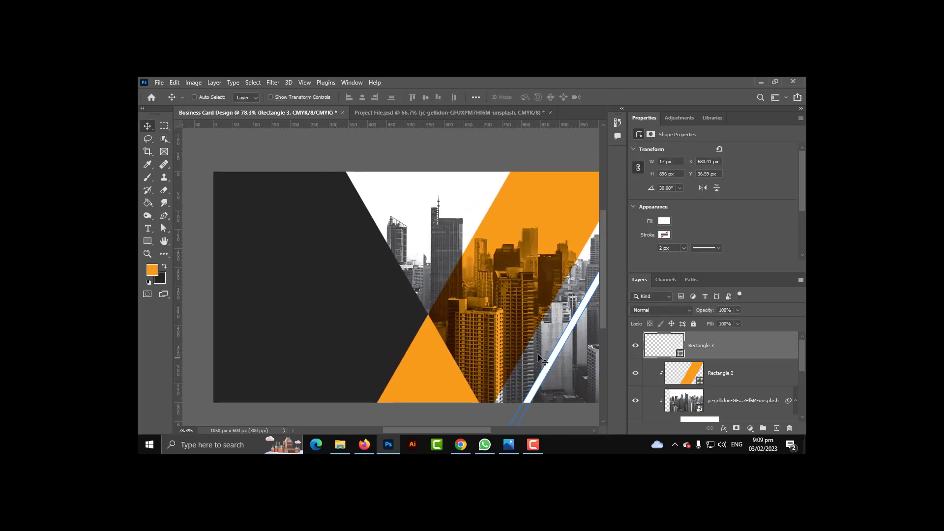
pyautogui.scroll(-3, 539, 367)
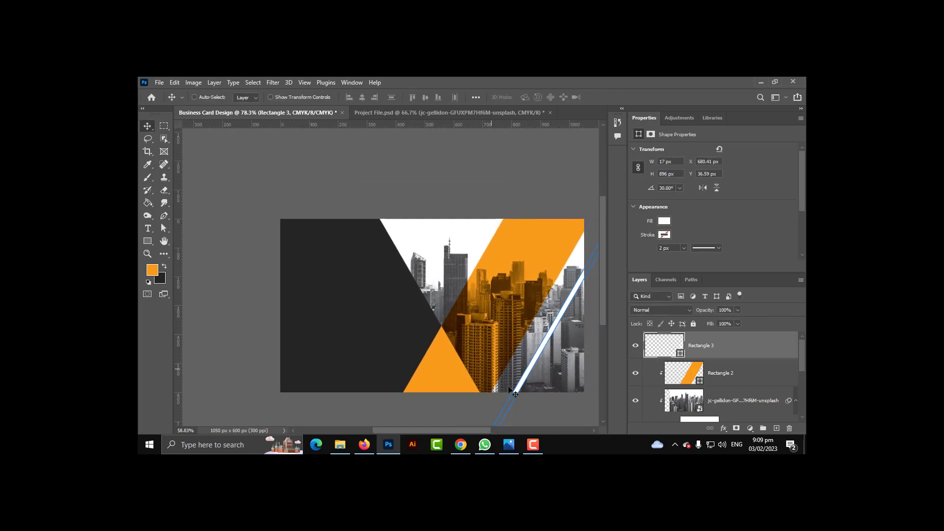
pyautogui.moveTo(524, 389); pyautogui.dragTo(518, 386)
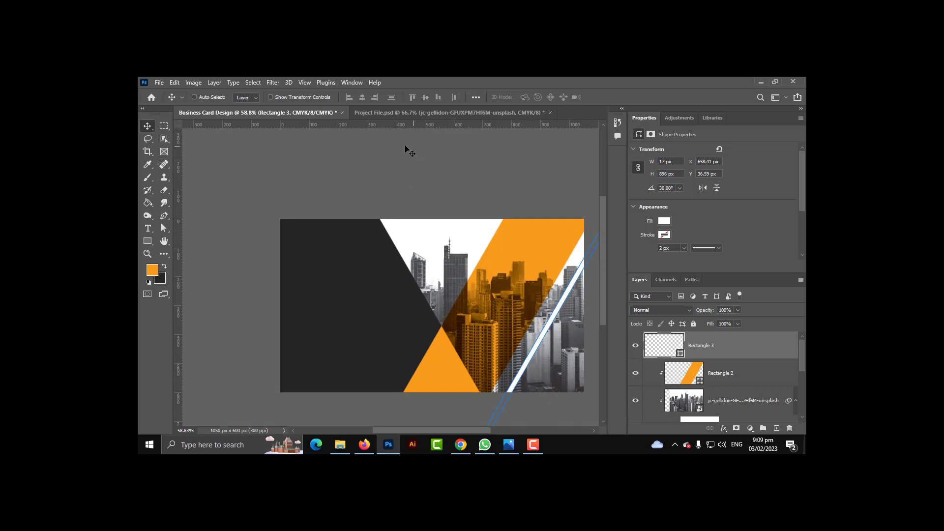
# - Add a vertical and a horizontal guide crossing at the centre of the card
pyautogui.moveTo(175, 257); pyautogui.dragTo(436, 279)
pyautogui.moveTo(455, 128); pyautogui.dragTo(475, 307)
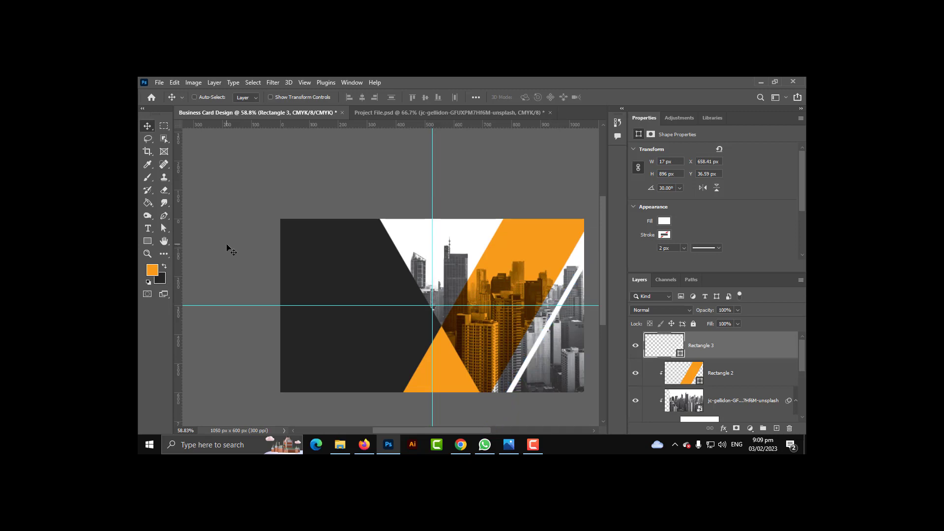
pyautogui.hotkey('ctrl', '0')
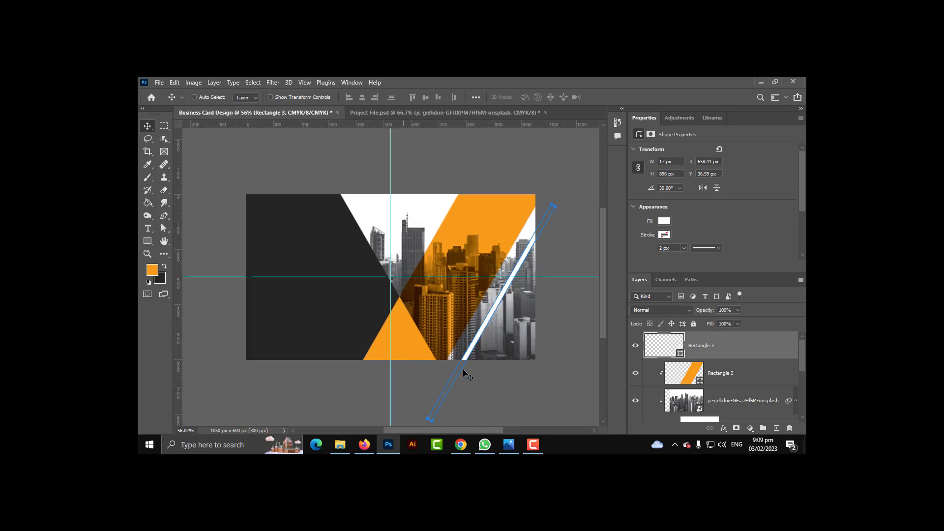
pyautogui.scroll(1, 473, 338)
pyautogui.scroll(4, 473, 340)
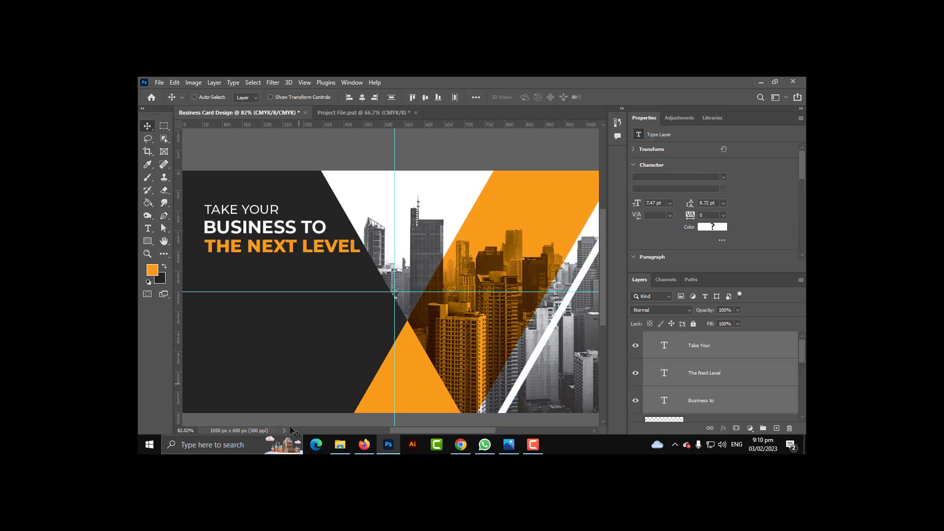
# - Scale the three-line "TAKE YOUR BUSINESS TO THE NEXT LEVEL" headline down slightly and reposition it in the card's upper dark area
pyautogui.scroll(2, 340, 345)
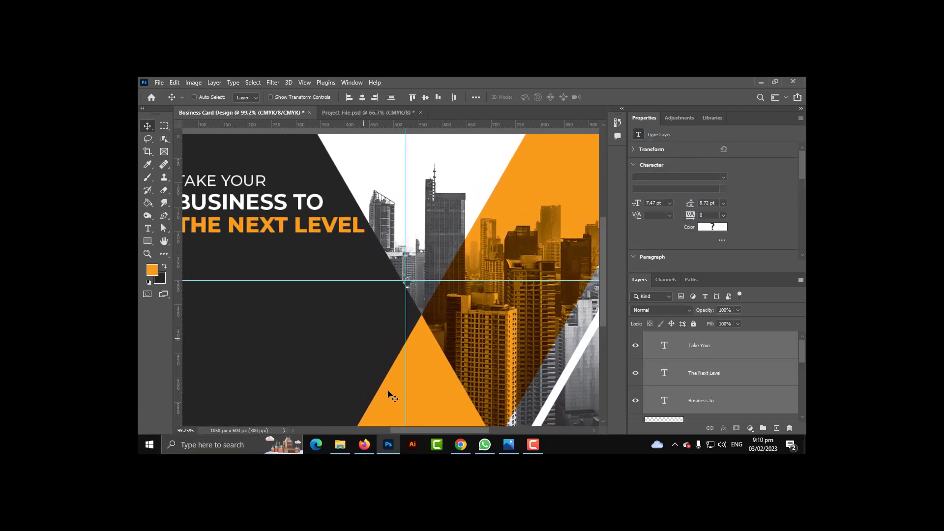
pyautogui.moveTo(326, 326); pyautogui.dragTo(436, 348)
pyautogui.hotkey('ctrl', 't')
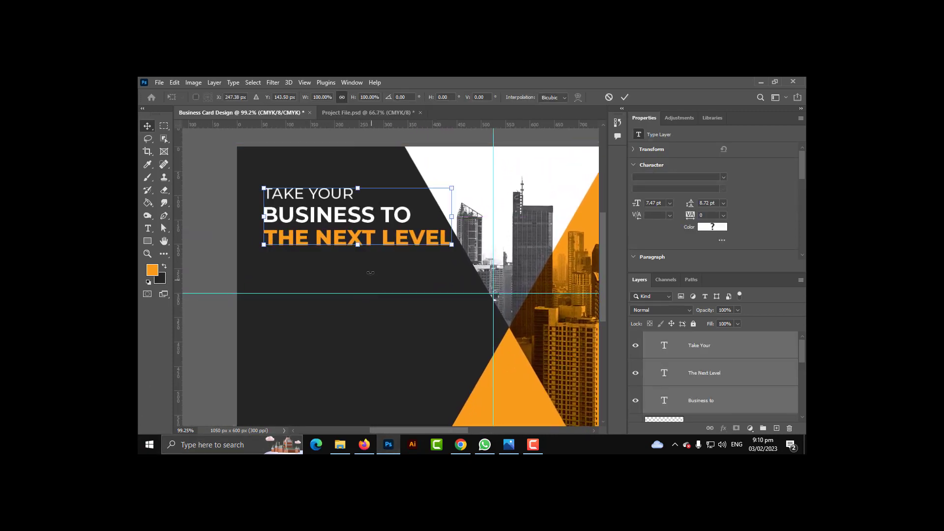
pyautogui.moveTo(396, 240); pyautogui.dragTo(398, 223)
pyautogui.press('Return')
pyautogui.scroll(-3, 544, 299)
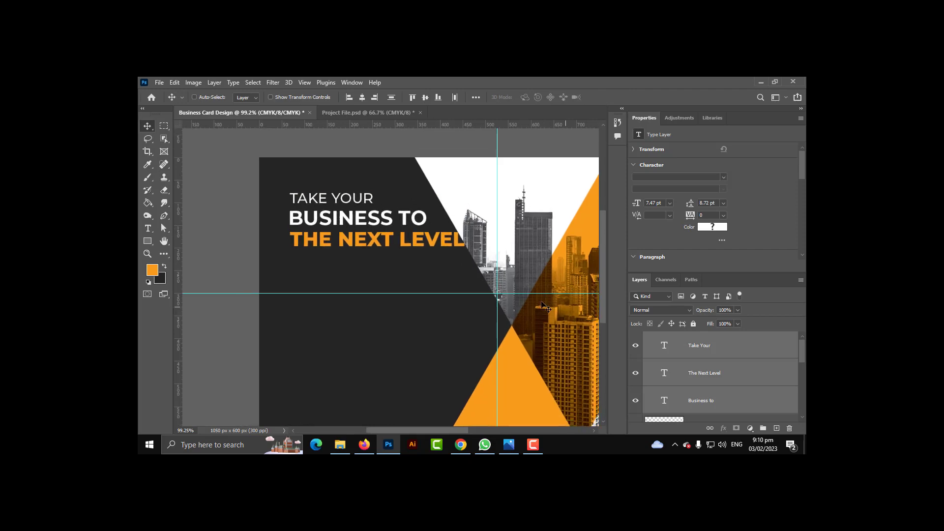
pyautogui.scroll(-3, 691, 376)
pyautogui.scroll(1, 701, 384)
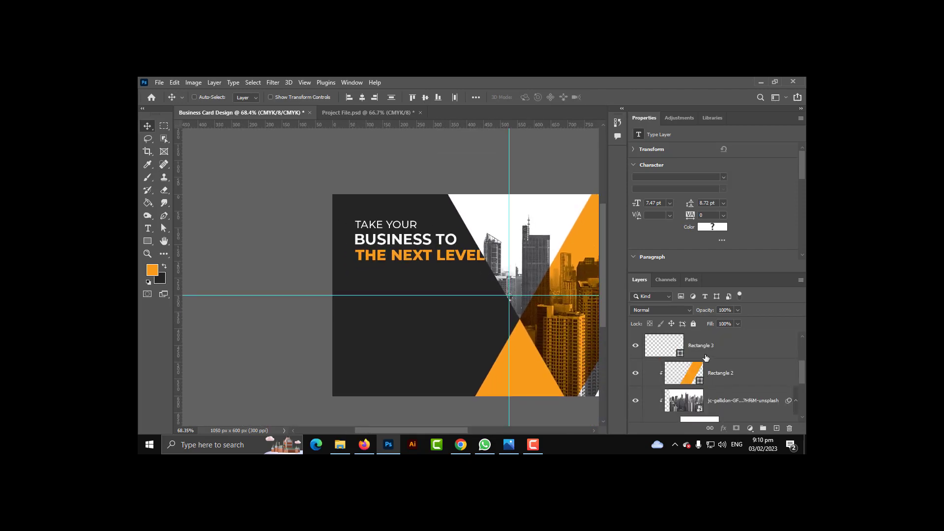
# - Shift the clipped skyline photo, both orange bands and the white stripe together to the right, setting the white photo frame's X to 297 px
pyautogui.click(706, 357)
pyautogui.scroll(-2, 736, 388)
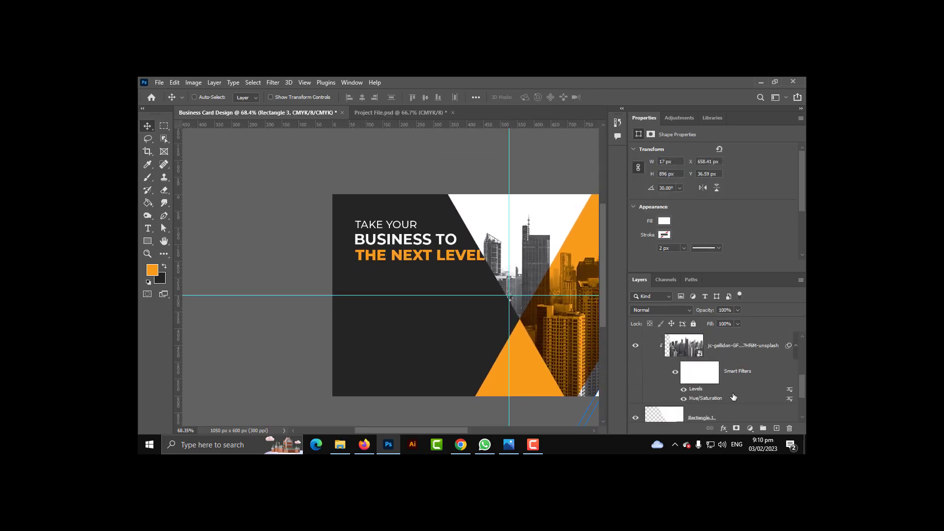
pyautogui.scroll(-1, 728, 394)
pyautogui.click(719, 391)
pyautogui.scroll(-1, 718, 392)
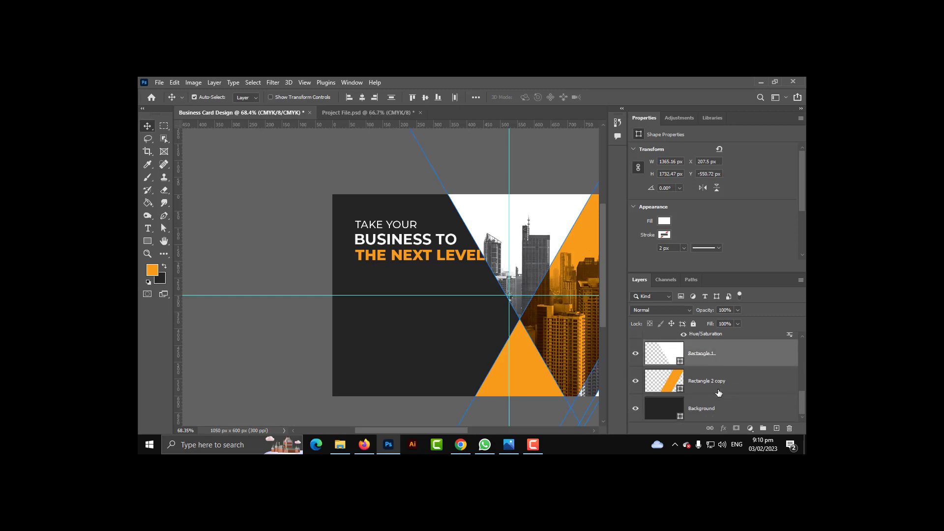
pyautogui.keyDown('ctrl'); pyautogui.click(719, 392); pyautogui.keyUp('ctrl')
pyautogui.scroll(-5, 441, 335)
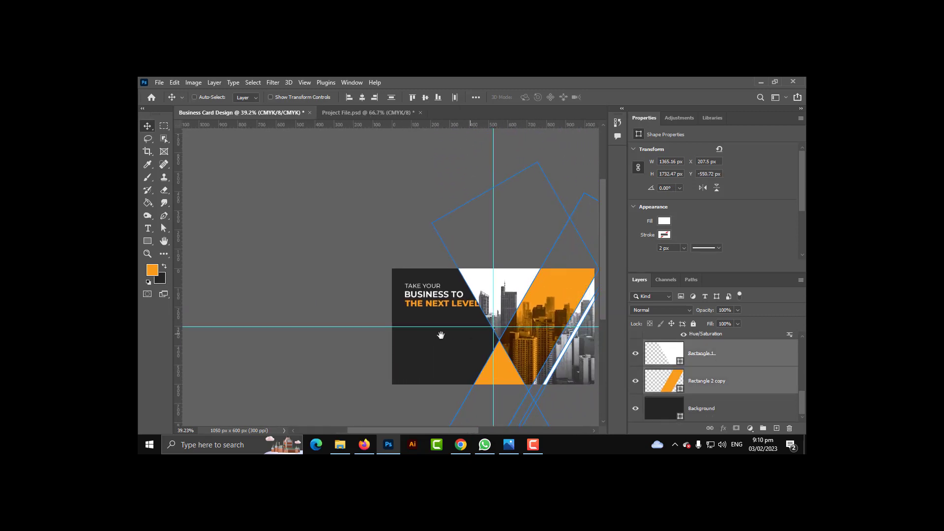
pyautogui.moveTo(440, 334); pyautogui.dragTo(464, 335)
pyautogui.hotkey('ctrl', 't')
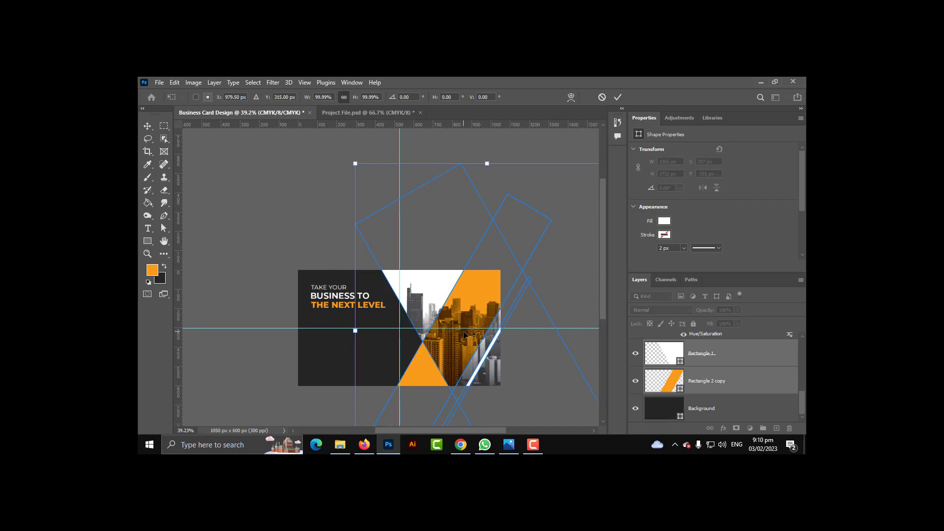
pyautogui.press('Return')
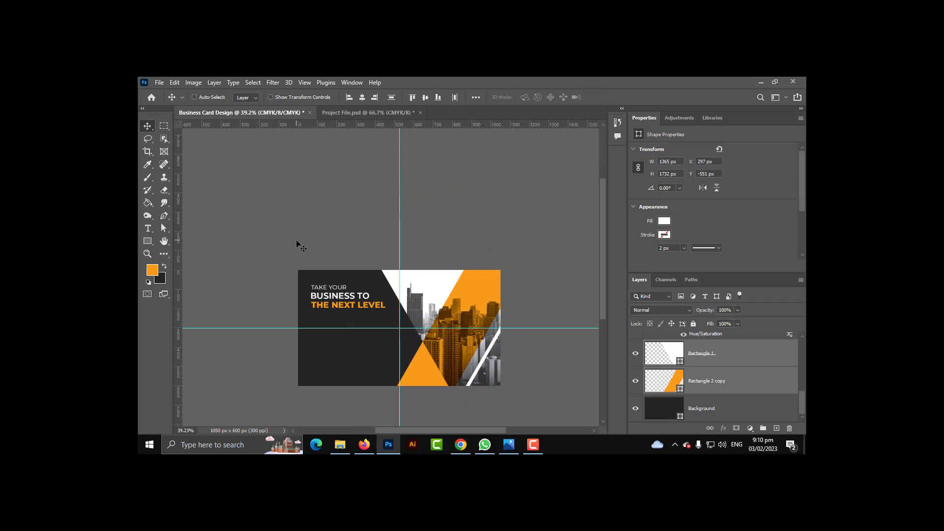
# - Move the photo, orange bands and white stripe together back left until the white photo frame's X is 251 px
pyautogui.scroll(2, 221, 358)
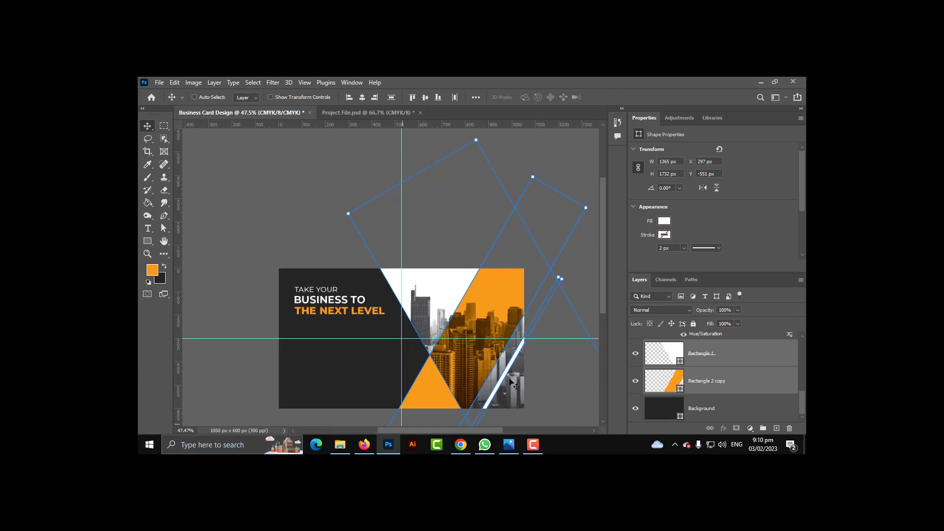
pyautogui.scroll(3, 471, 277)
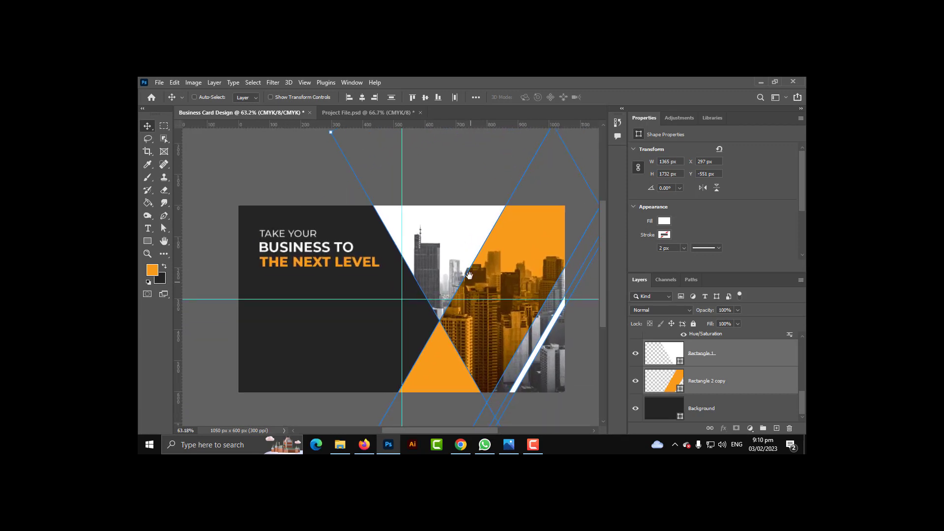
pyautogui.moveTo(494, 275)
pyautogui.mouseDown()
pyautogui.moveTo(475, 278)
pyautogui.moveTo(502, 283)
pyautogui.mouseUp()
pyautogui.press('Return')
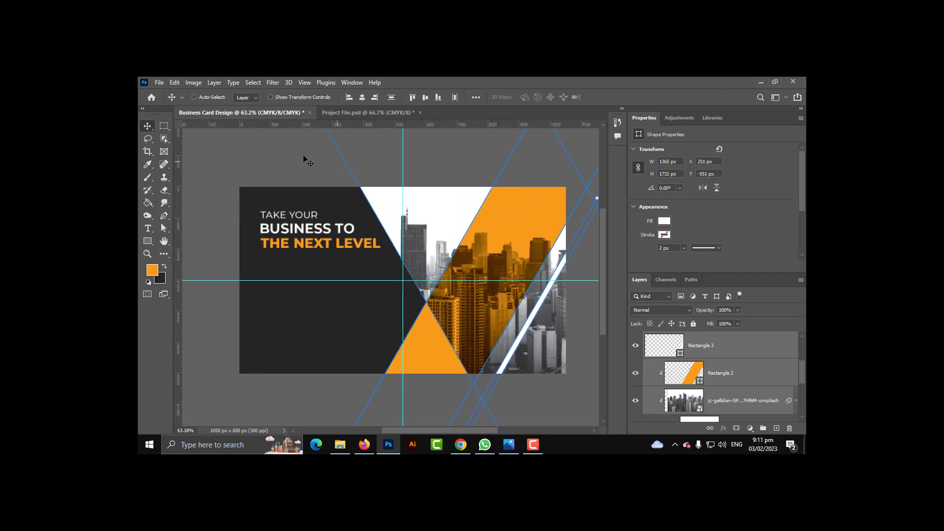
# - Scale the three-line headline up to about 107% and move it slightly lower within the dark area of the card
pyautogui.scroll(3, 696, 392)
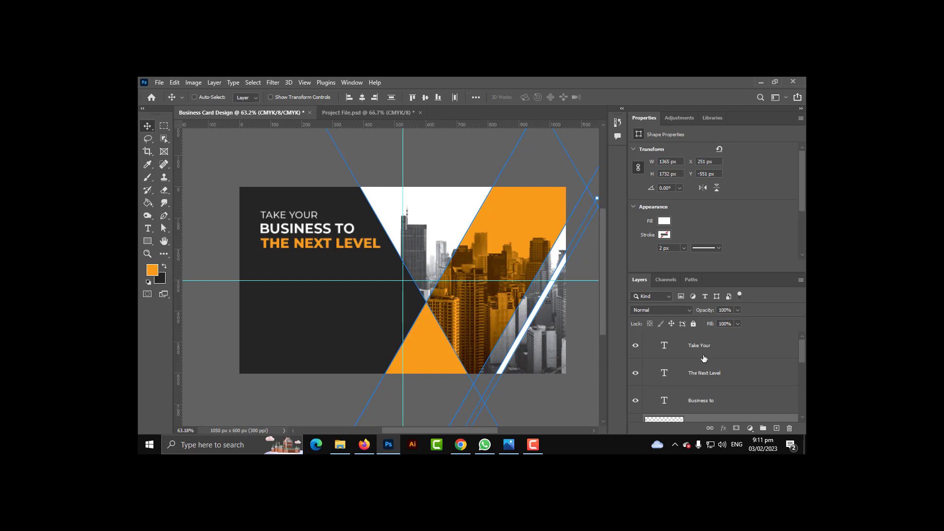
pyautogui.click(702, 355)
pyautogui.click(704, 397)
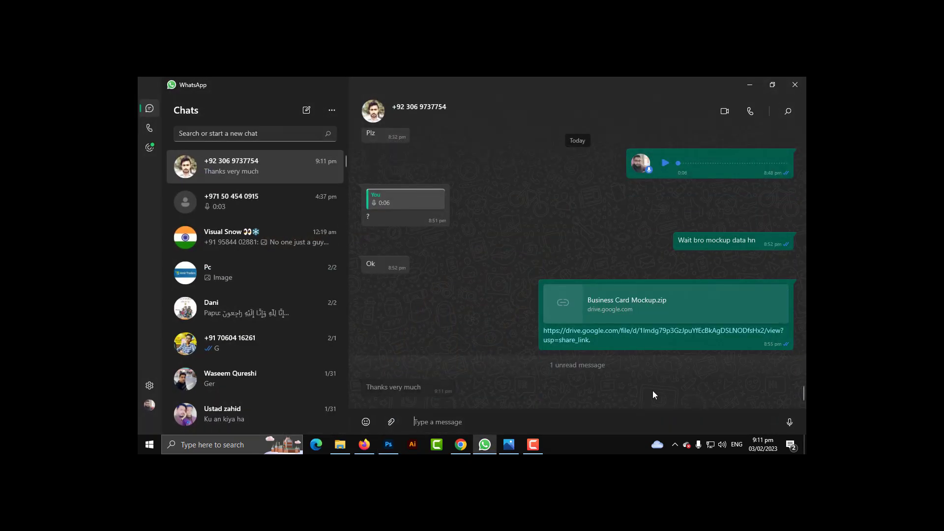
pyautogui.click(388, 445)
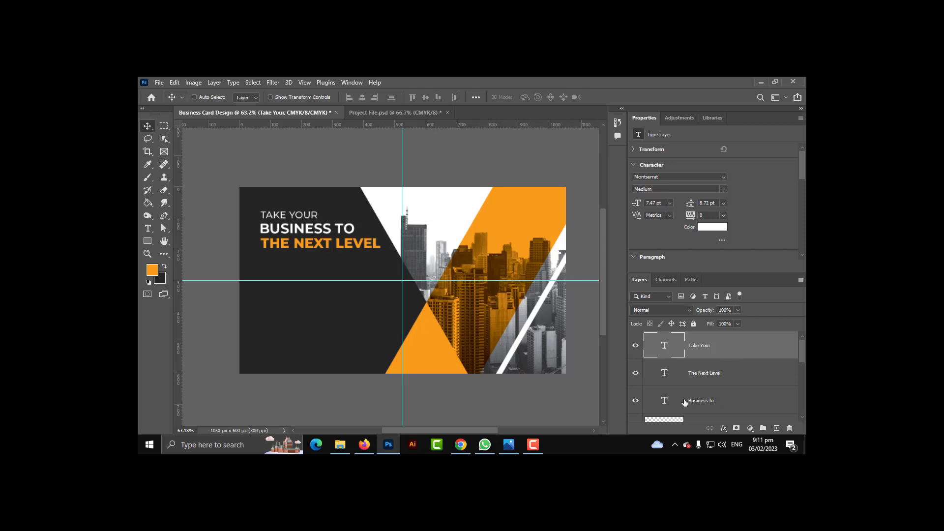
pyautogui.keyDown('shift'); pyautogui.click(685, 402); pyautogui.keyUp('shift')
pyautogui.hotkey('ctrl', 't')
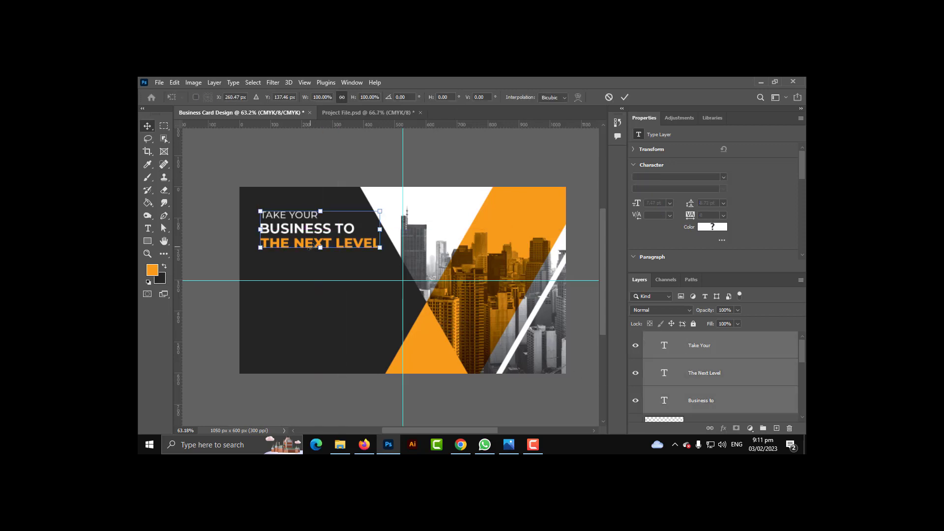
pyautogui.moveTo(311, 233); pyautogui.dragTo(259, 240)
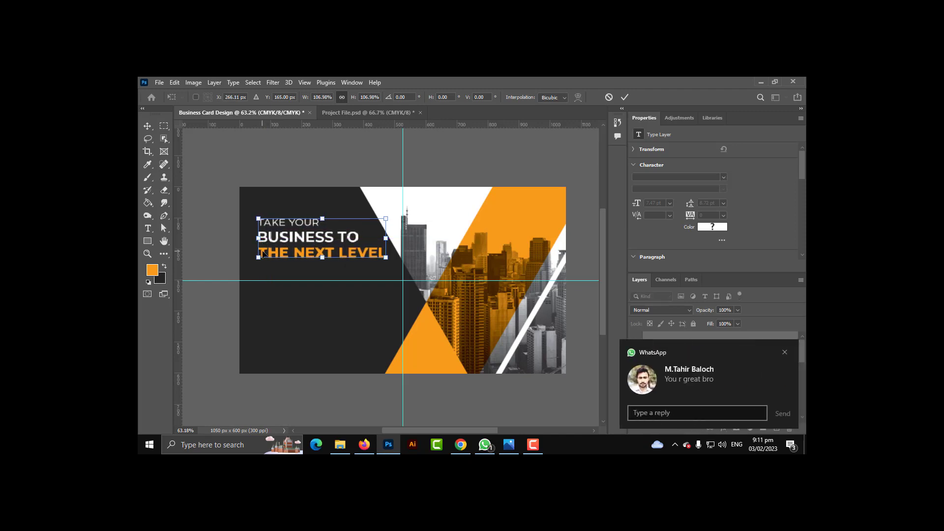
pyautogui.press('Return')
pyautogui.hotkey('ctrl', '0')
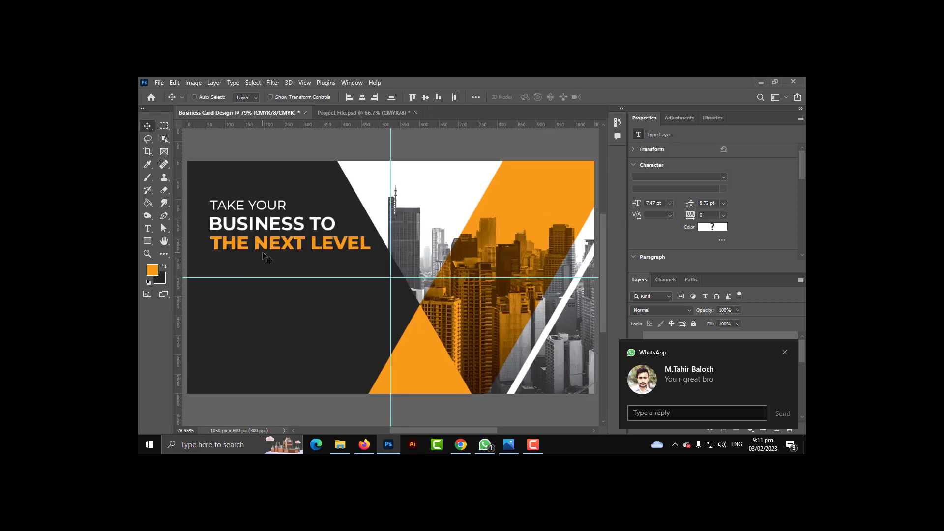
pyautogui.click(785, 353)
# - Paste the Graphics Family logo group and place it in the lower dark area, left-aligned with the headline
pyautogui.scroll(1, 267, 306)
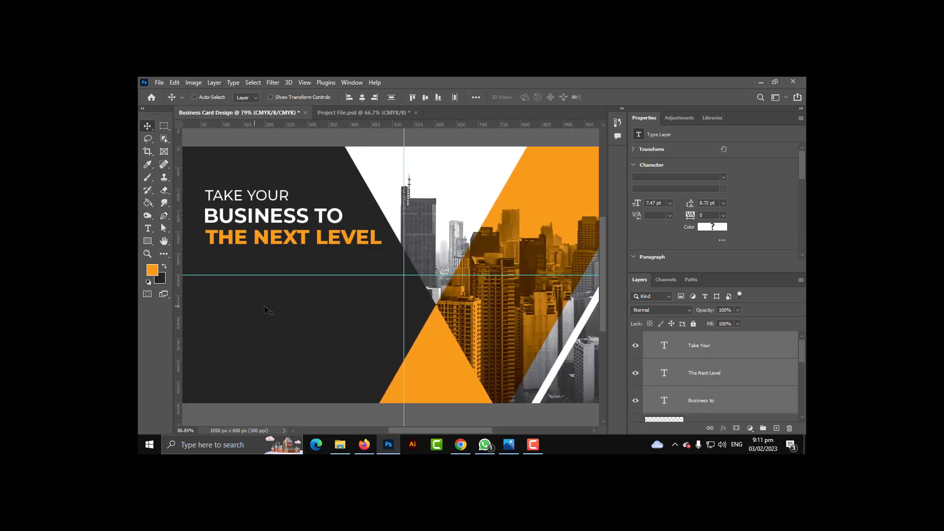
pyautogui.hotkey('ctrl', 'v')
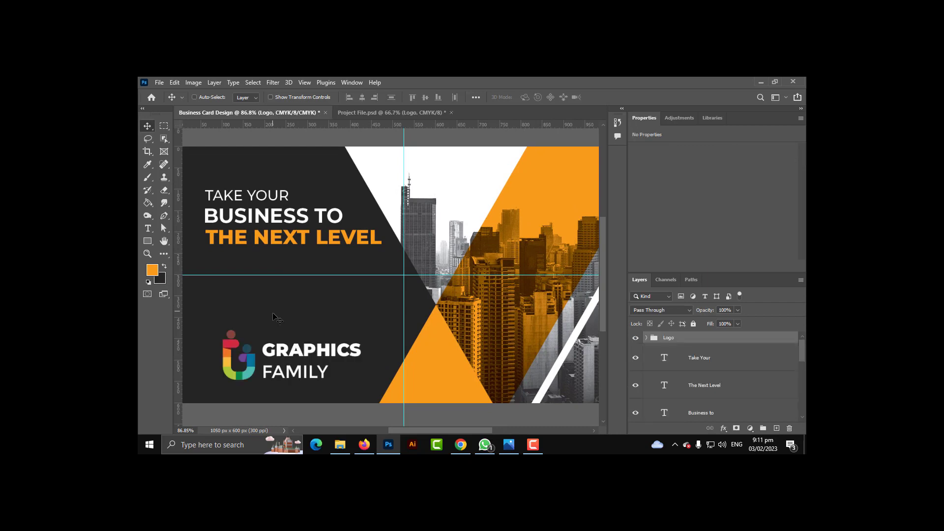
pyautogui.hotkey('ctrl', 't')
pyautogui.moveTo(296, 361); pyautogui.dragTo(278, 341)
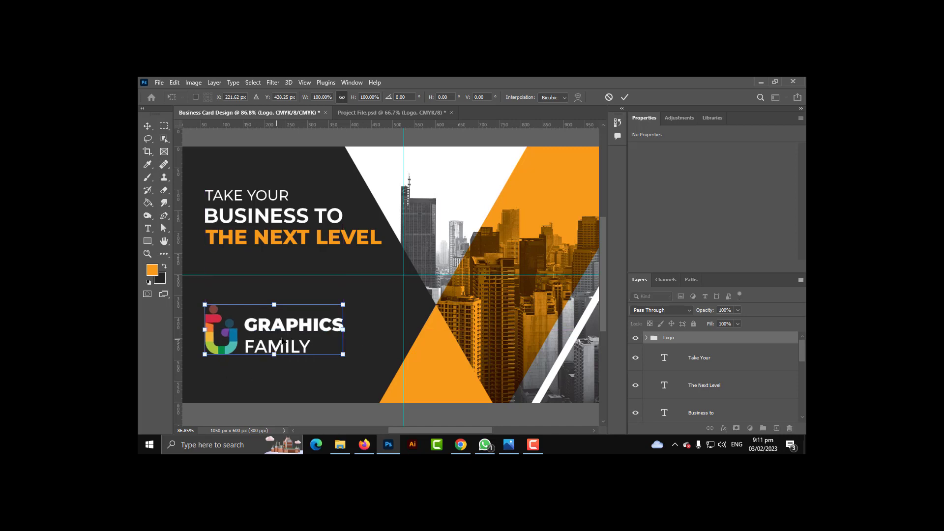
pyautogui.press('Return')
pyautogui.hotkey('ctrl', '0')
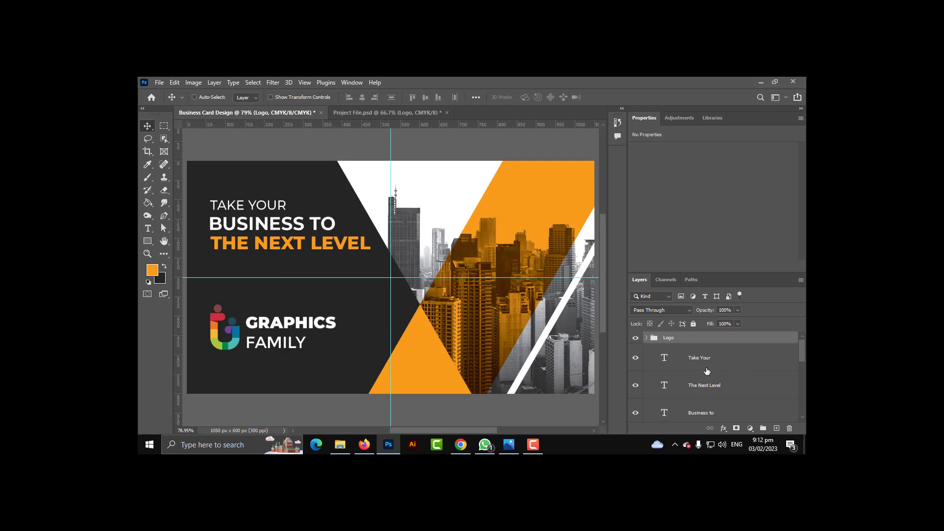
# - Move the logo and headline together about 10 px right and 5 px down, centring them vertically on the horizontal guide
pyautogui.scroll(-1, 707, 371)
pyautogui.keyDown('shift'); pyautogui.click(713, 393); pyautogui.keyUp('shift')
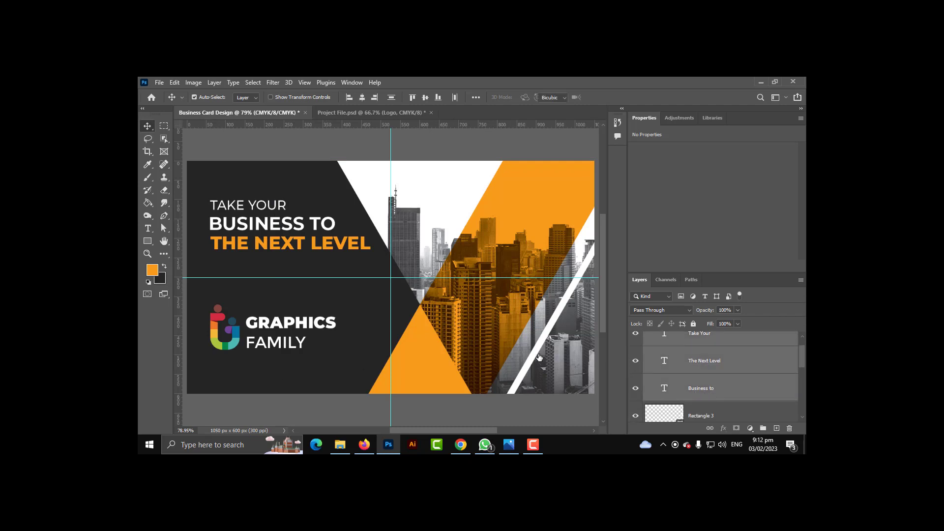
pyautogui.hotkey('ctrl', 't')
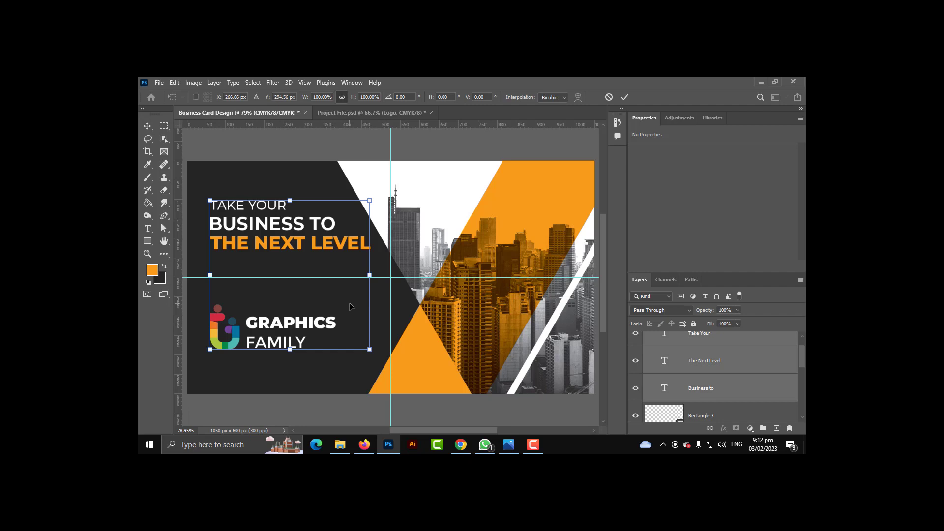
pyautogui.moveTo(350, 306); pyautogui.dragTo(359, 306)
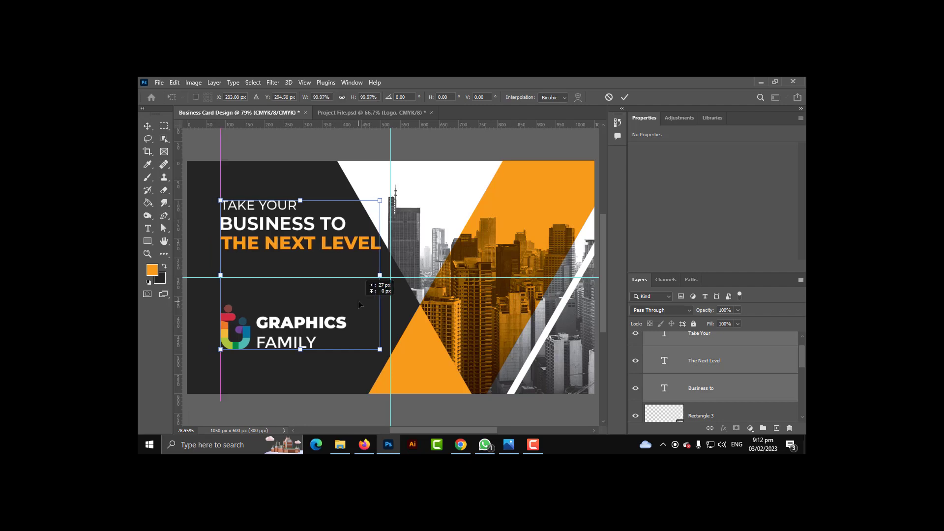
pyautogui.moveTo(358, 305); pyautogui.dragTo(355, 310)
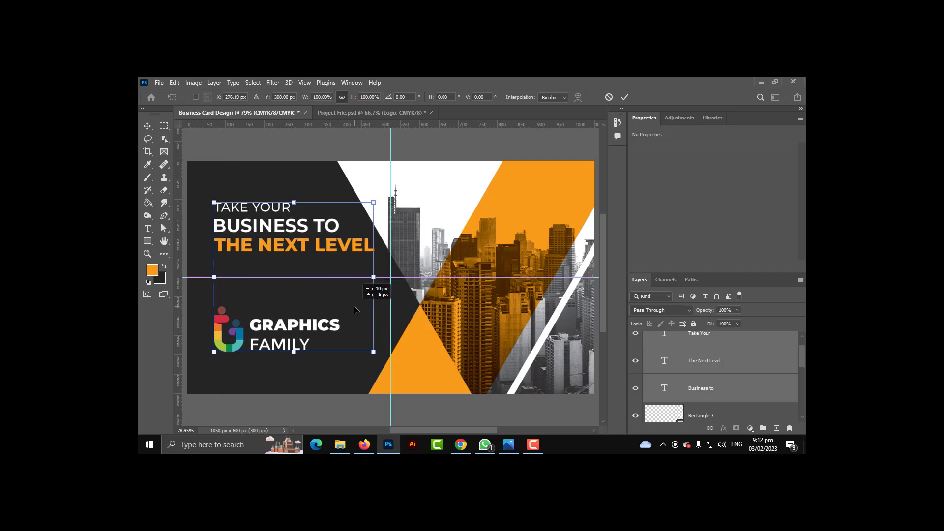
pyautogui.moveTo(355, 309); pyautogui.dragTo(356, 310)
pyautogui.press('Return')
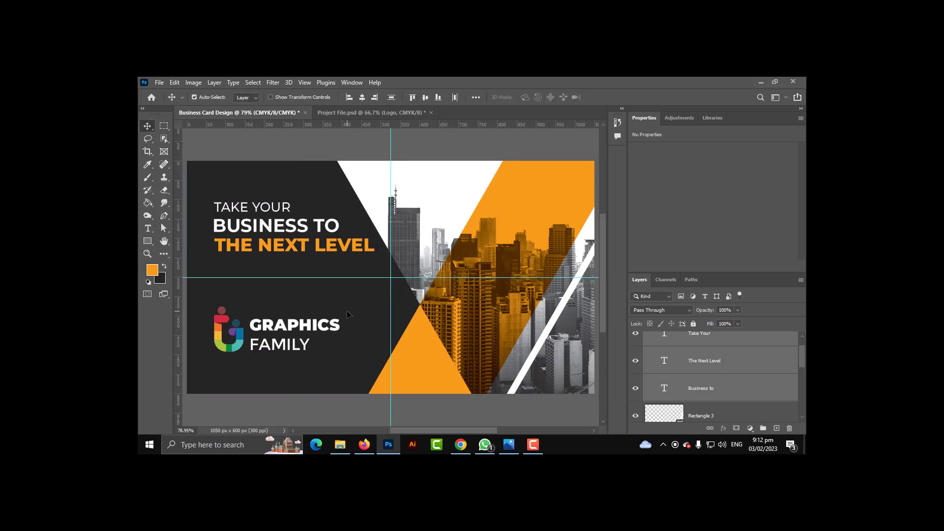
# - Group all layers from the logo down to the background and name the group "Bacl Sode"
pyautogui.scroll(-3, 354, 307)
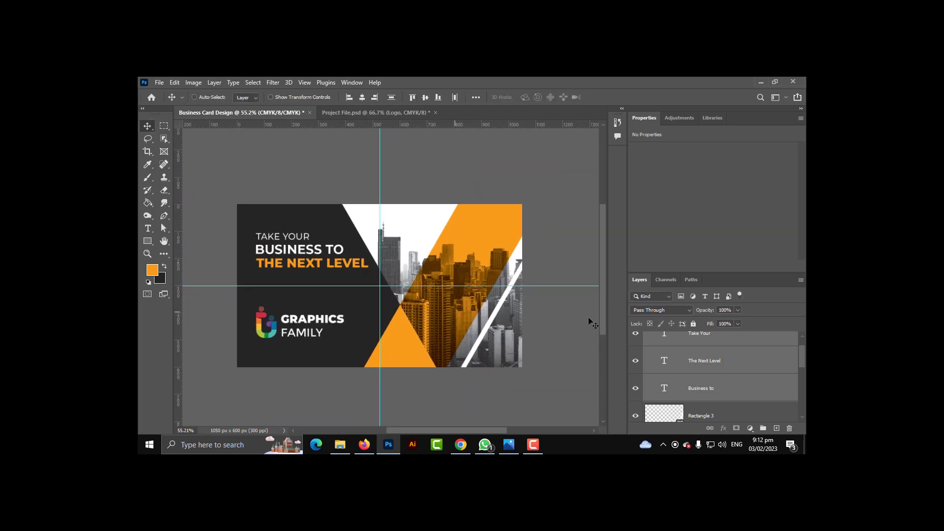
pyautogui.scroll(1, 762, 360)
pyautogui.click(704, 343)
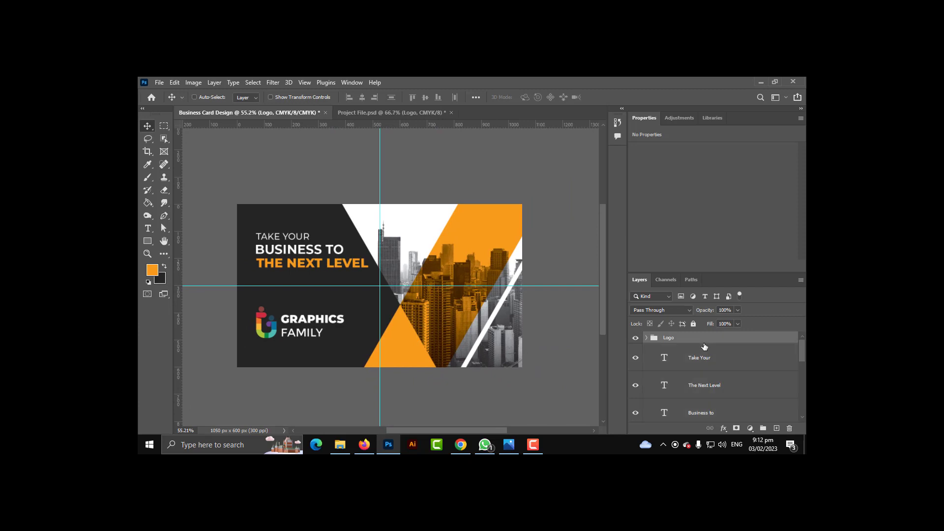
pyautogui.scroll(-10, 705, 347)
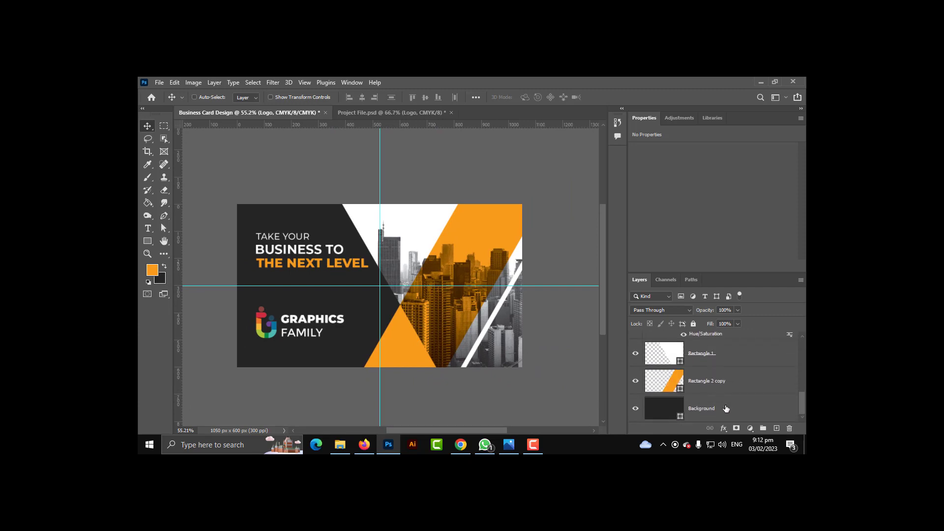
pyautogui.keyDown('shift'); pyautogui.click(726, 408); pyautogui.keyUp('shift')
pyautogui.hotkey('ctrl', '-')
pyautogui.click(763, 428)
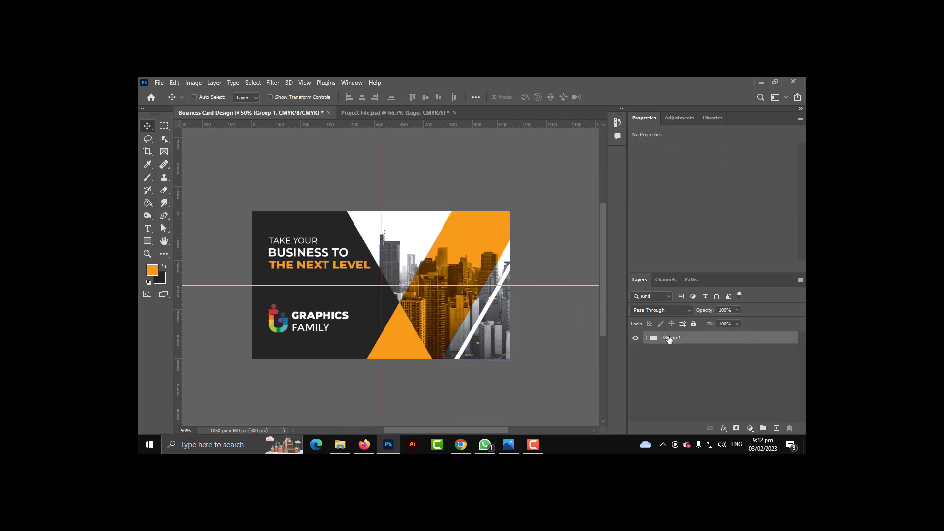
pyautogui.write('Bacl Sode')
pyautogui.press('Return')
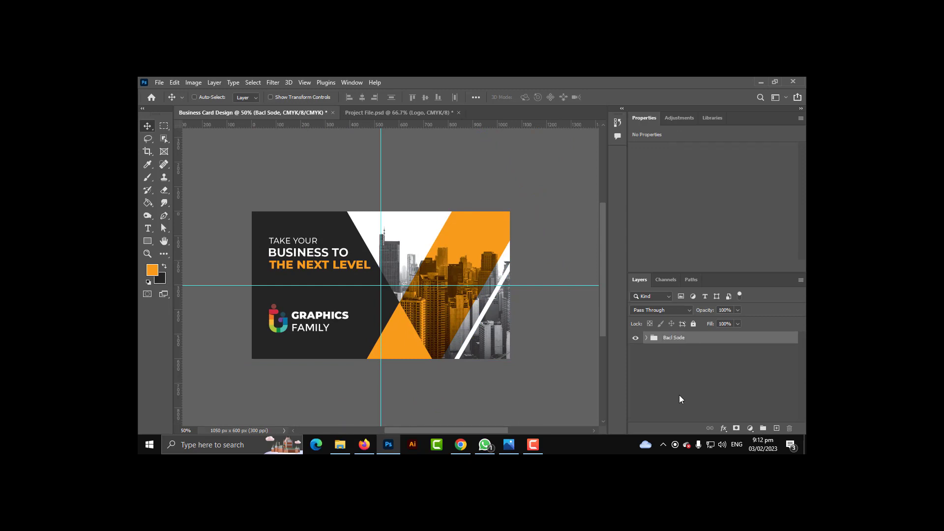
# - Duplicate the layers from the white stripe down to the background above the "Bacl Sode" group, leaving out headline and logo, and collapse the group
pyautogui.click(650, 339)
pyautogui.click(704, 354)
pyautogui.scroll(-2, 699, 379)
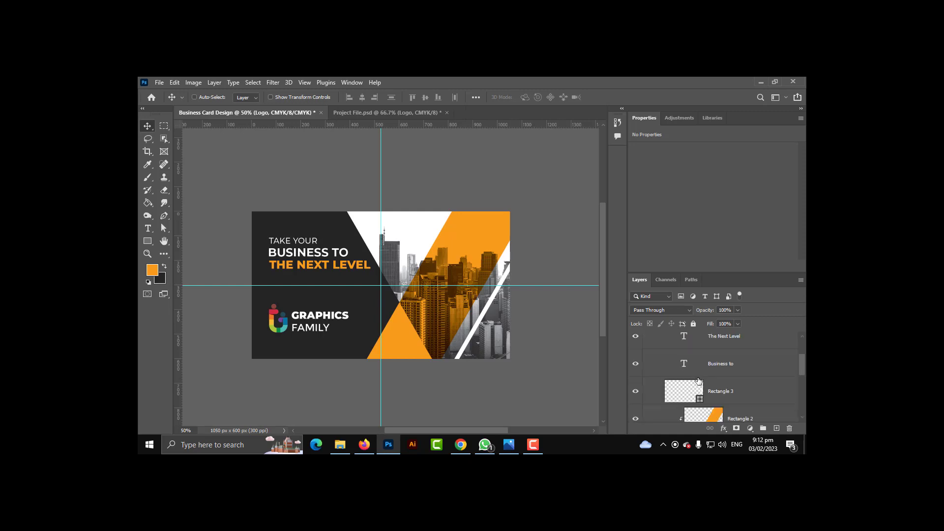
pyautogui.scroll(-3, 699, 380)
pyautogui.click(734, 411)
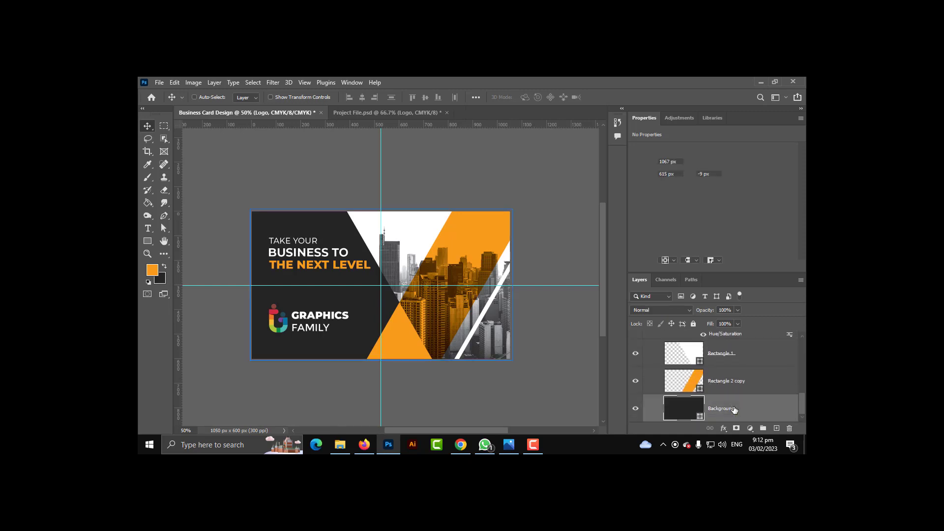
pyautogui.scroll(4, 731, 405)
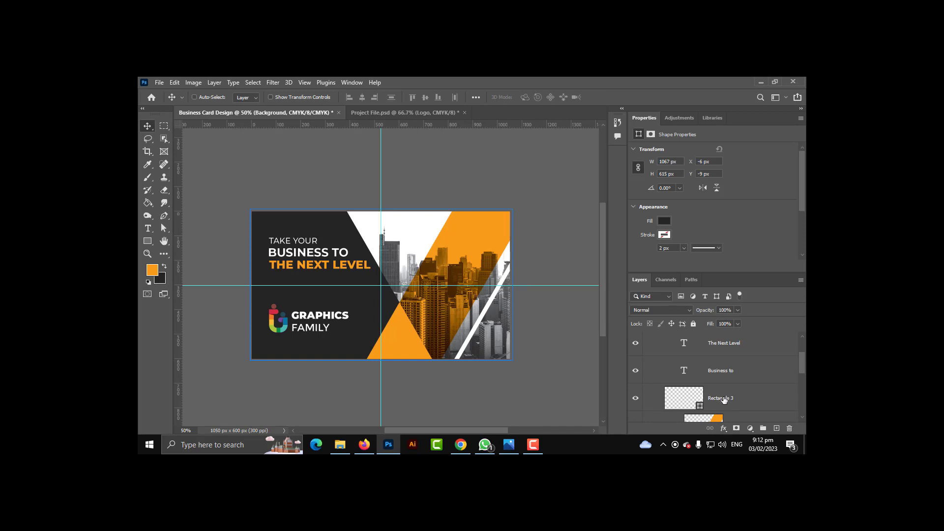
pyautogui.click(724, 399)
pyautogui.moveTo(724, 399); pyautogui.dragTo(729, 337)
pyautogui.scroll(-3, 666, 388)
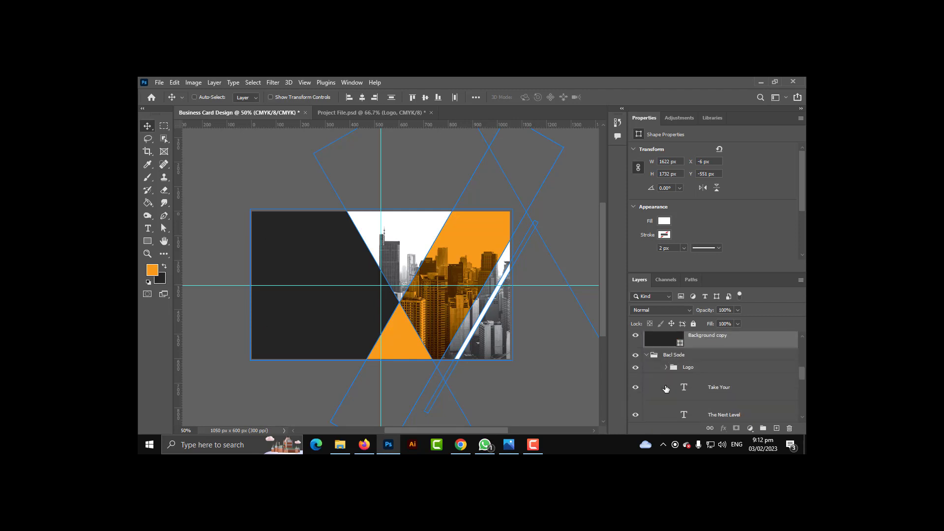
pyautogui.click(647, 358)
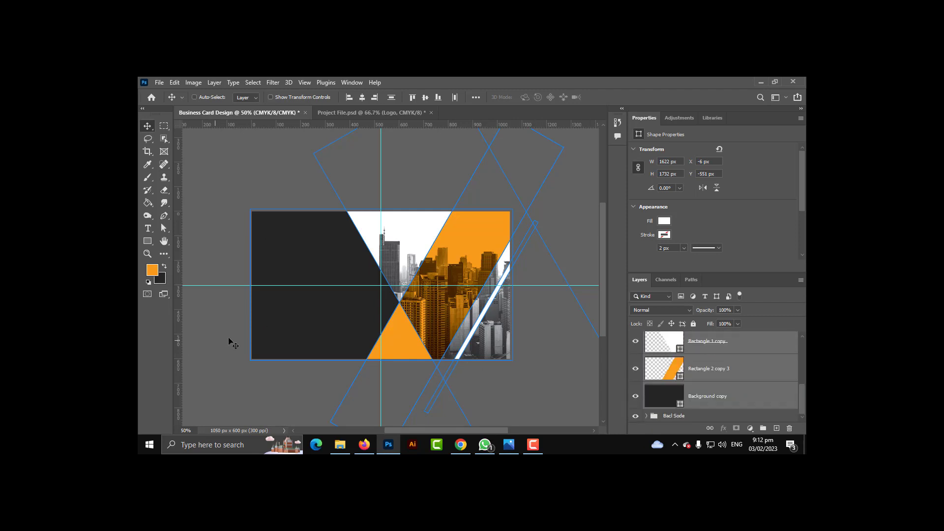
# - Paste the Name, Address, Web & Mail and Call groups onto the dark area above the duplicated layers
pyautogui.hotkey('ctrl', 'g')
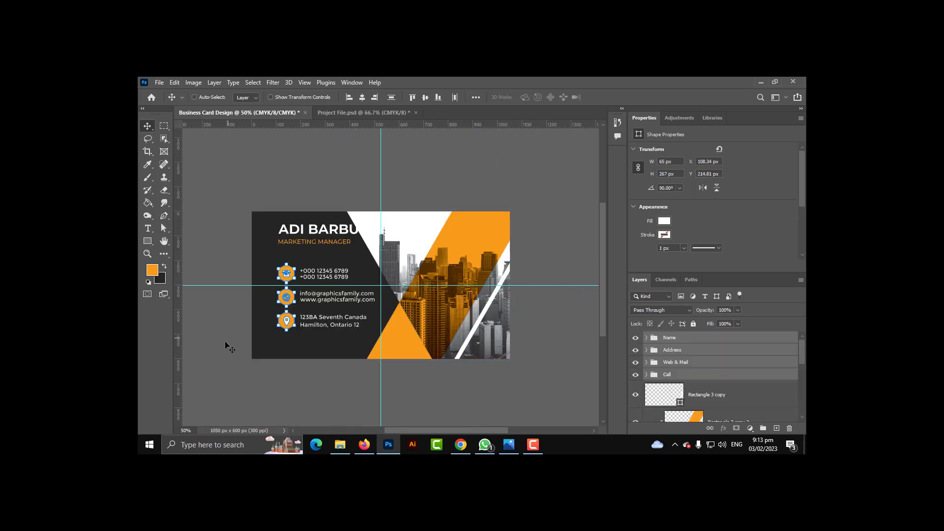
pyautogui.hotkey('ctrl', '+')
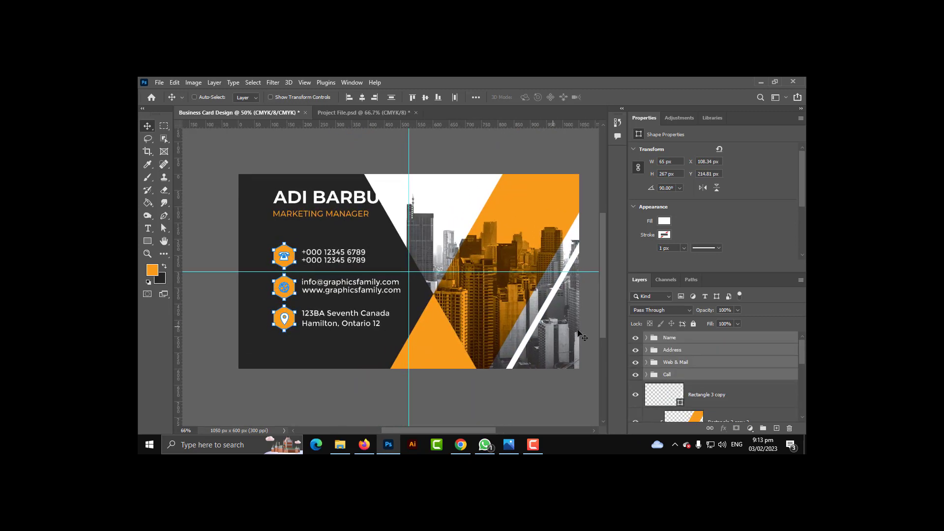
pyautogui.press('t')
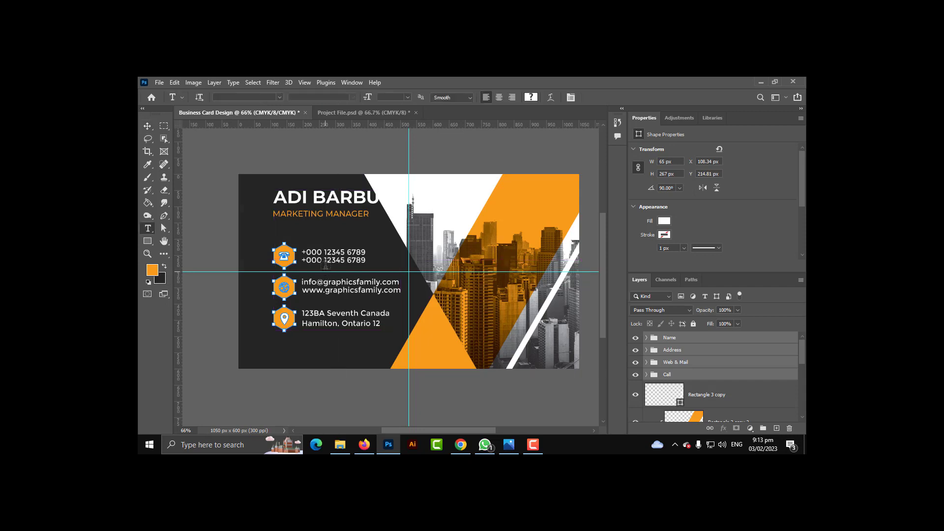
pyautogui.hotkey('ctrl', 't')
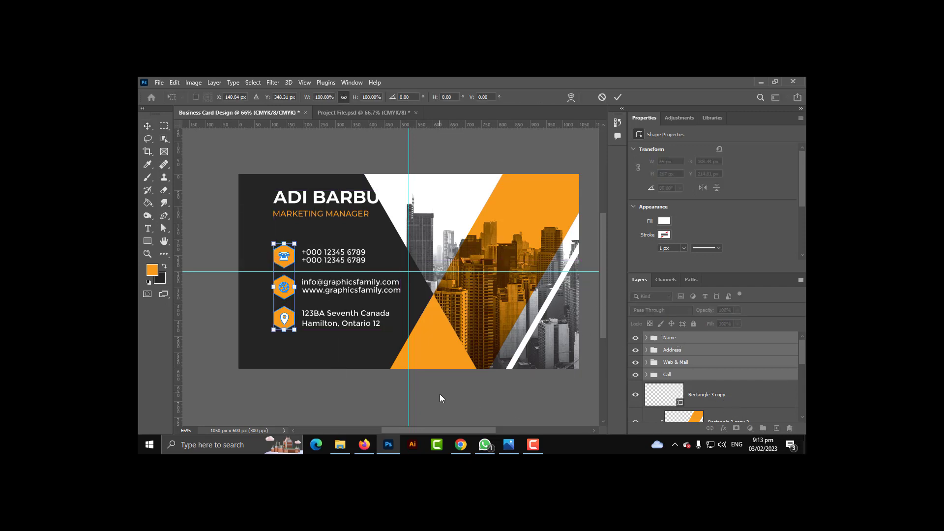
pyautogui.press('Escape')
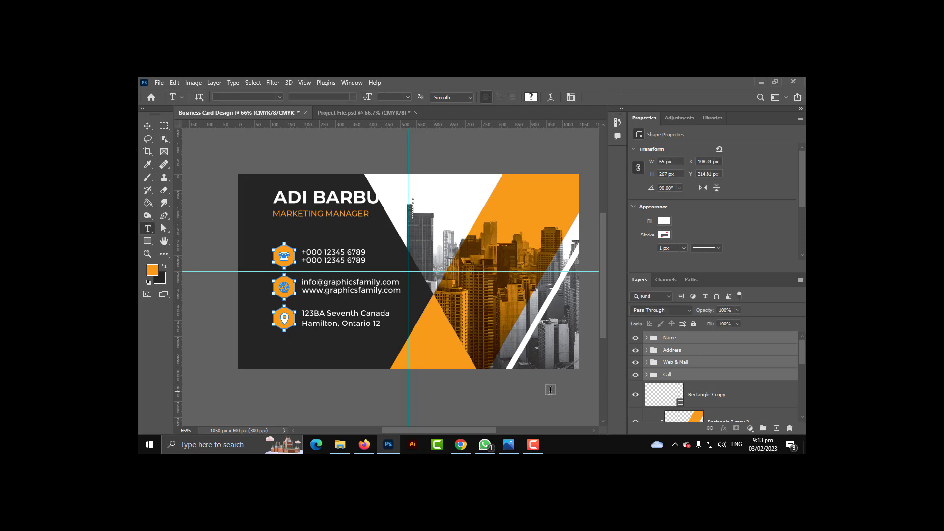
pyautogui.click(550, 392)
pyautogui.press('Escape')
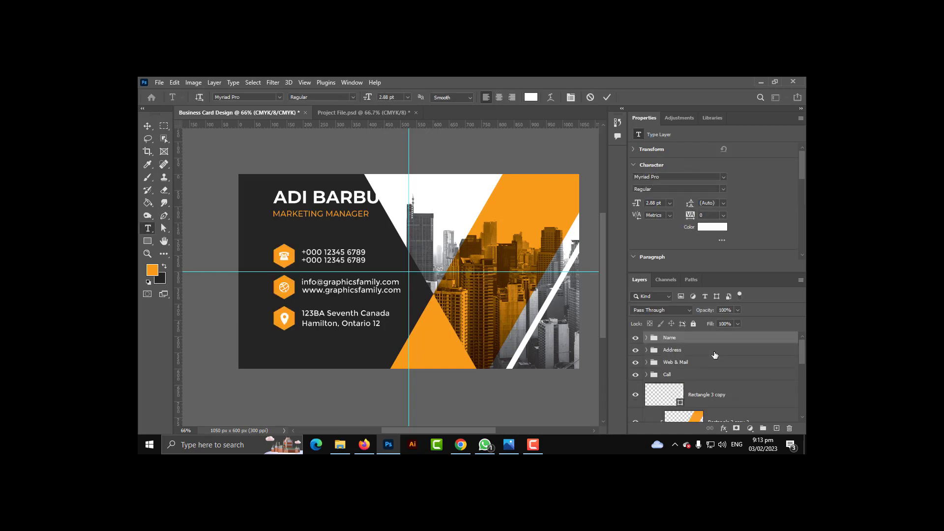
# - Group the Name, Address, Web & Mail and Call groups together and move them about 43 px left and 34 px down within the dark area
pyautogui.keyDown('shift'); pyautogui.click(693, 378); pyautogui.keyUp('shift')
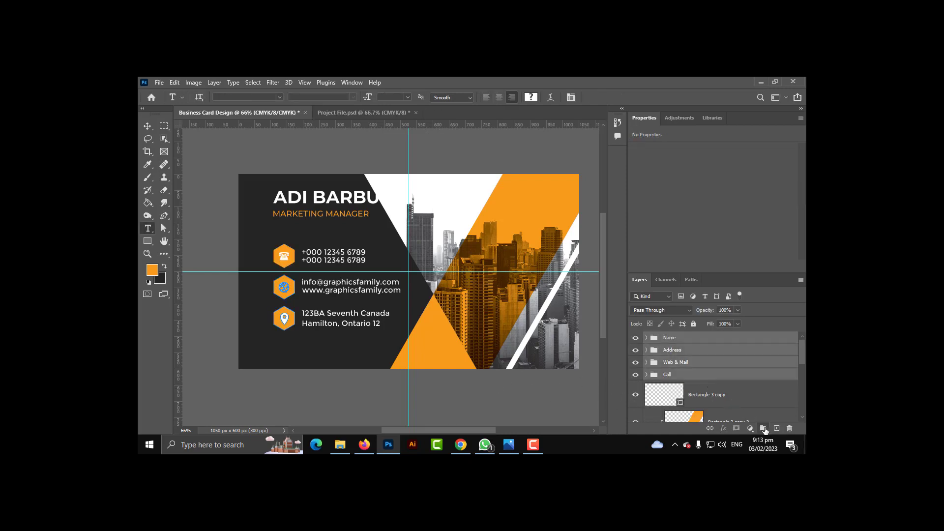
pyautogui.hotkey('ctrl', 'g')
pyautogui.hotkey('ctrl', 't')
pyautogui.moveTo(341, 264); pyautogui.dragTo(323, 294)
pyautogui.press('Return')
pyautogui.press('t')
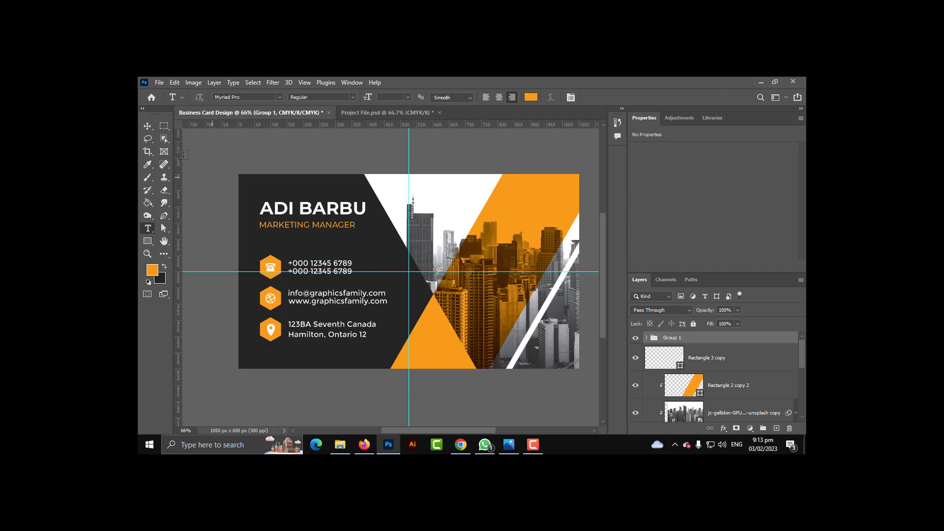
pyautogui.click(147, 127)
pyautogui.hotkey('ctrl', 'v')
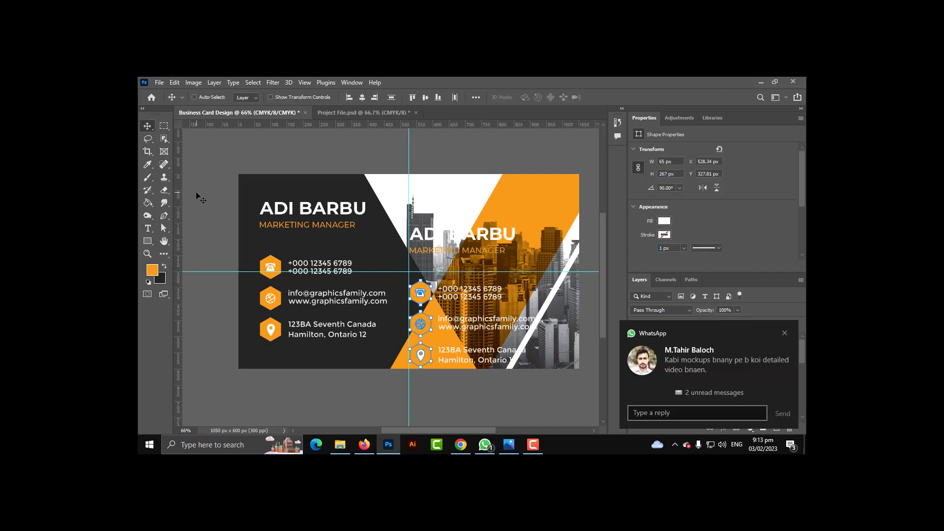
pyautogui.click(793, 333)
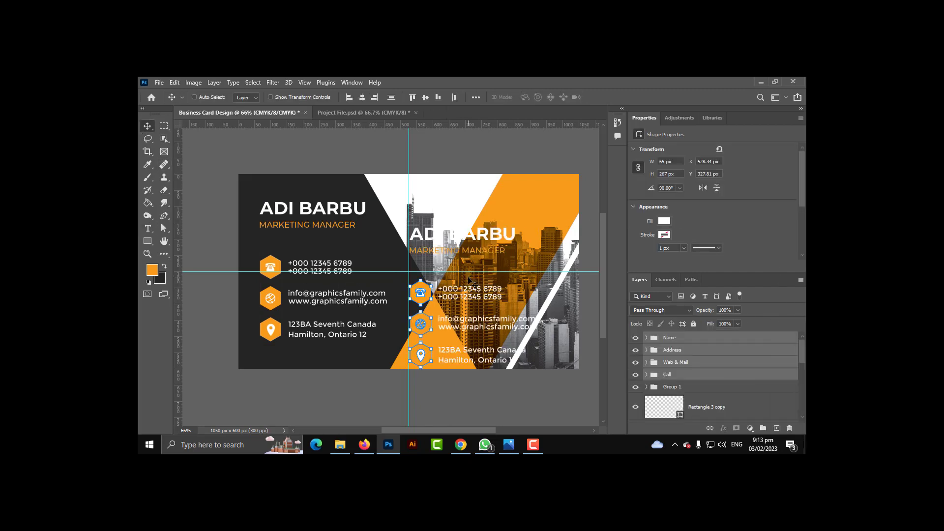
pyautogui.hotkey('ctrl', 'z')
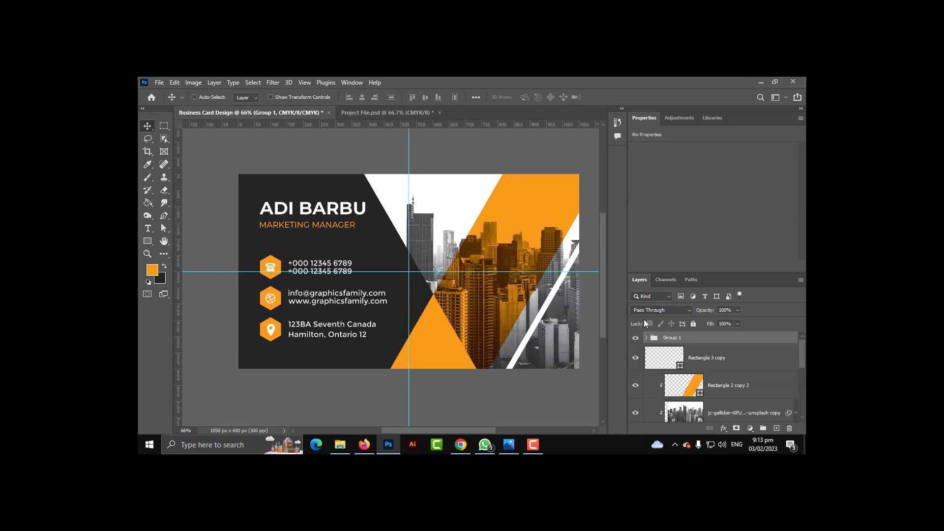